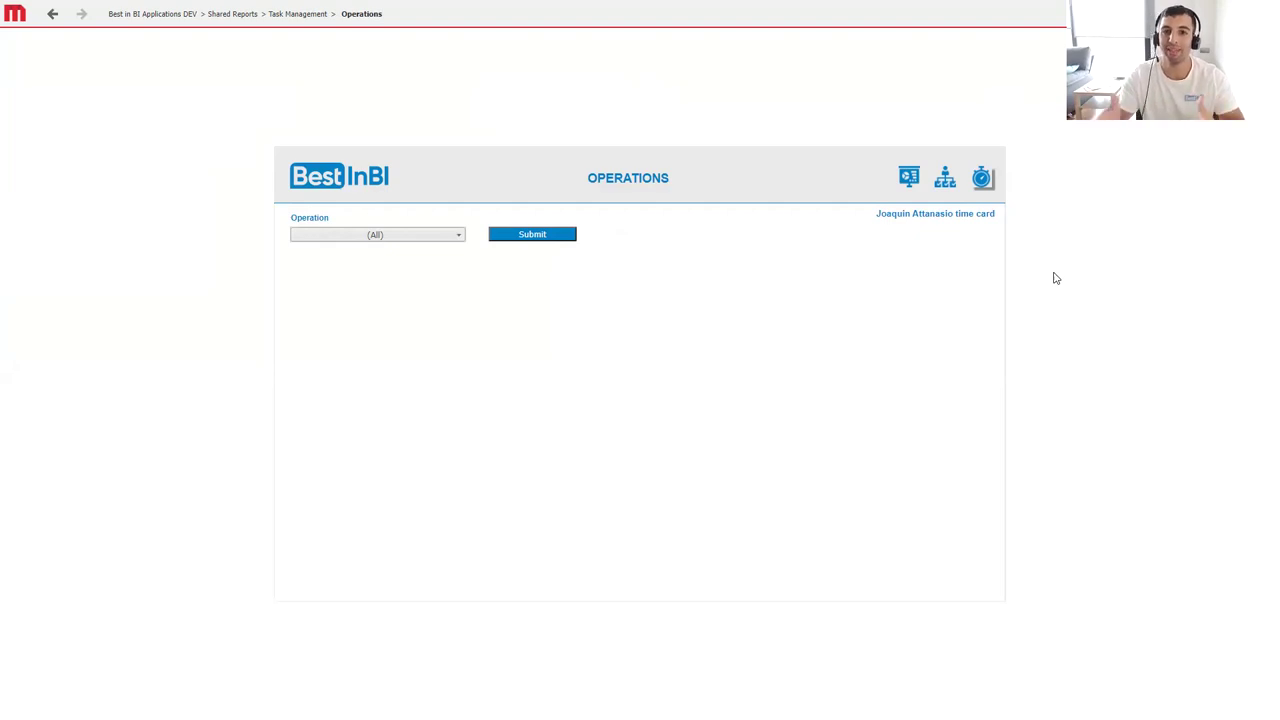
Look through the available operations, choosing Actualizar fuente de datos and Recordatorio de carga de horas without submitting either.
click(416, 239)
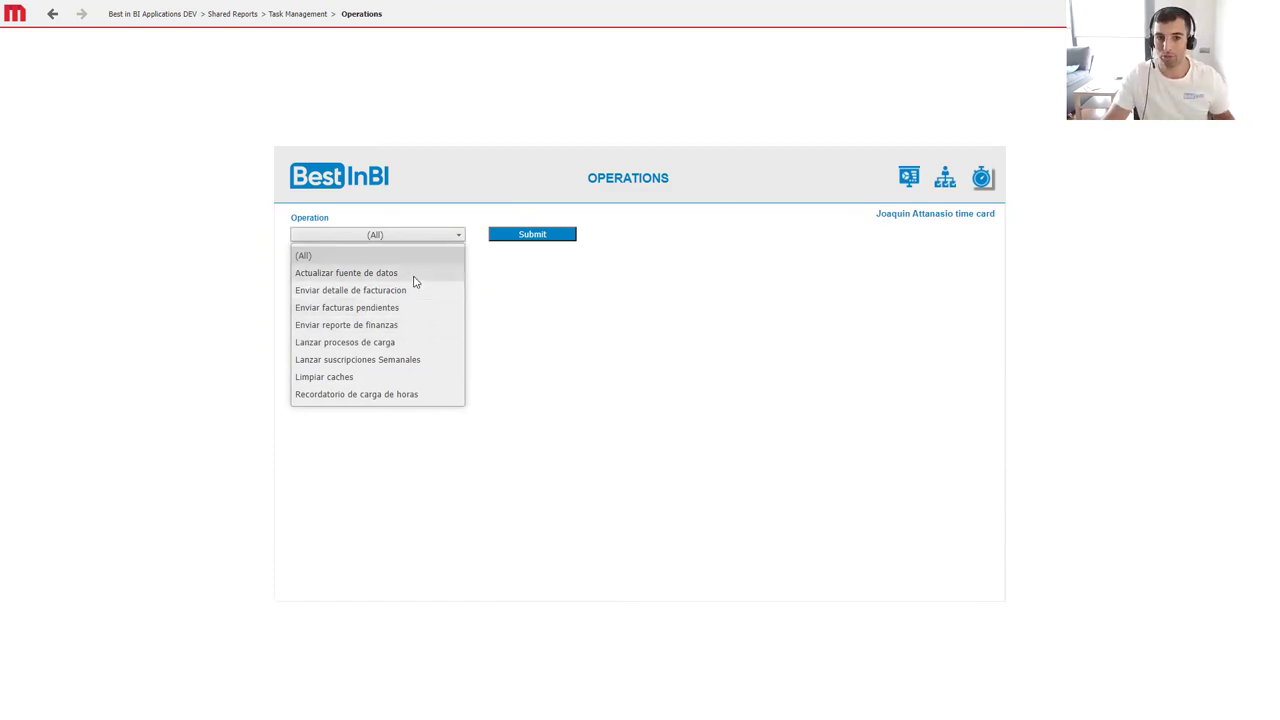
triple_click(358, 273)
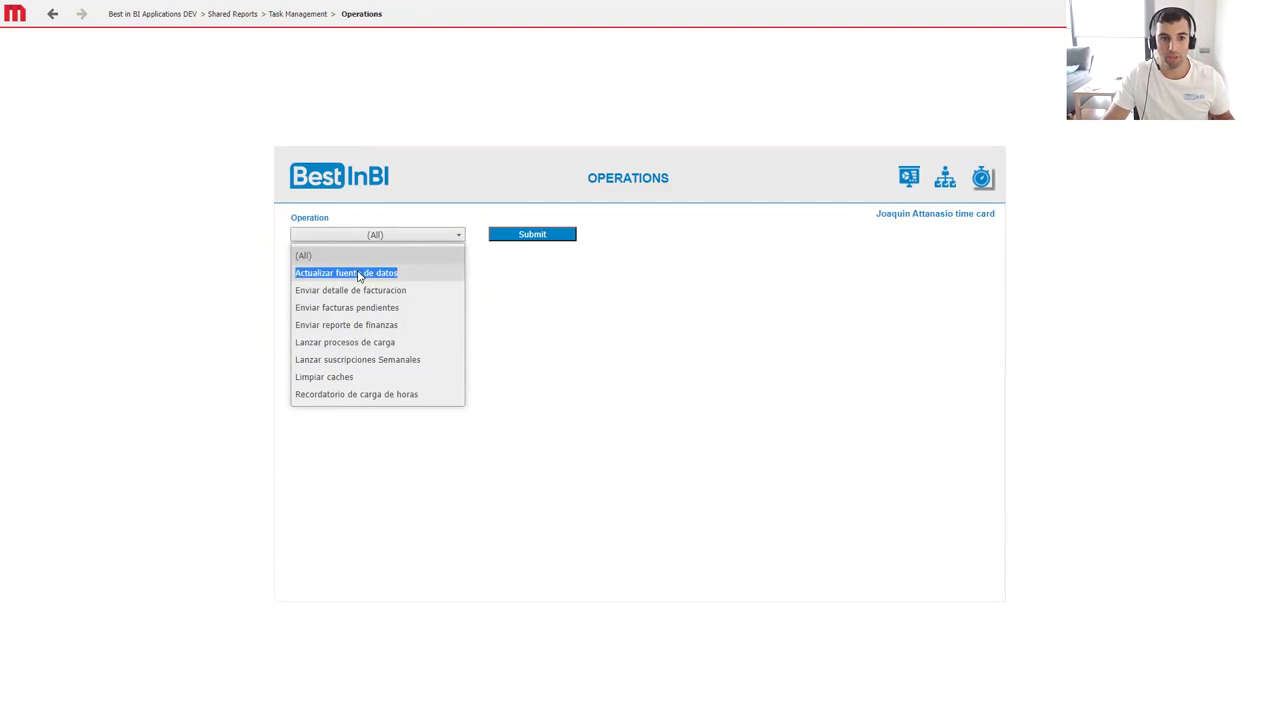
click(490, 260)
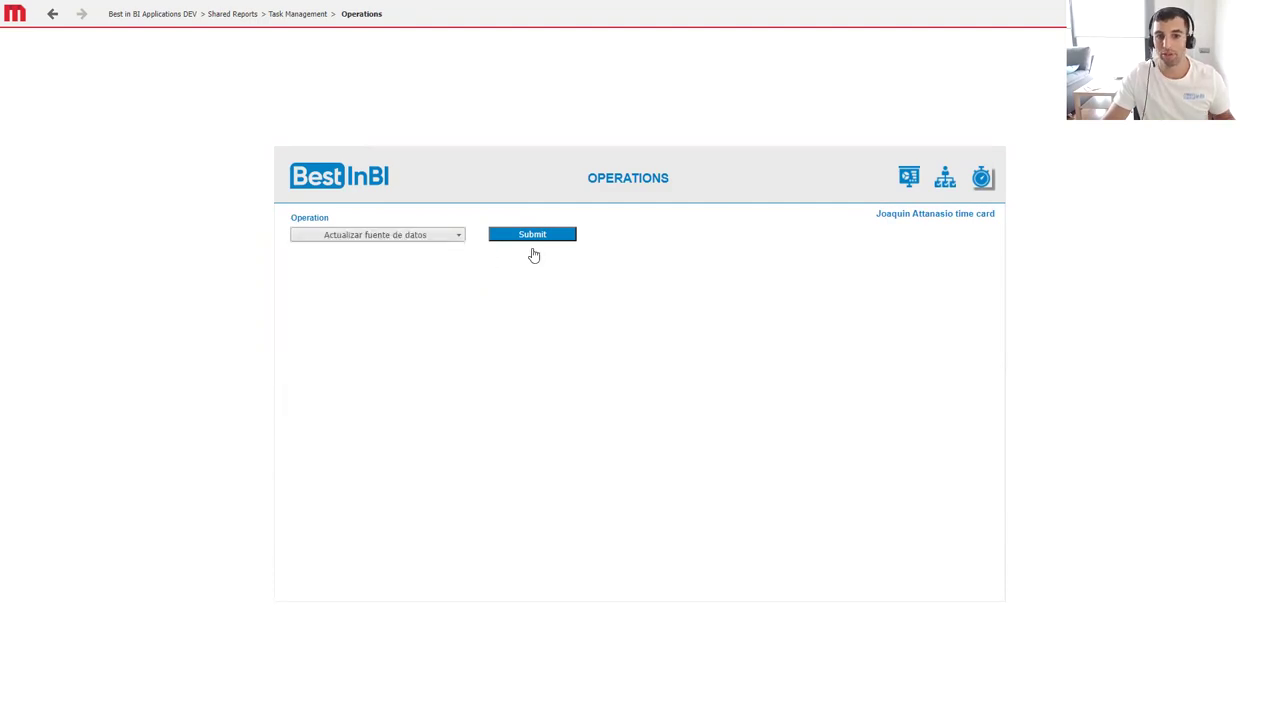
click(452, 236)
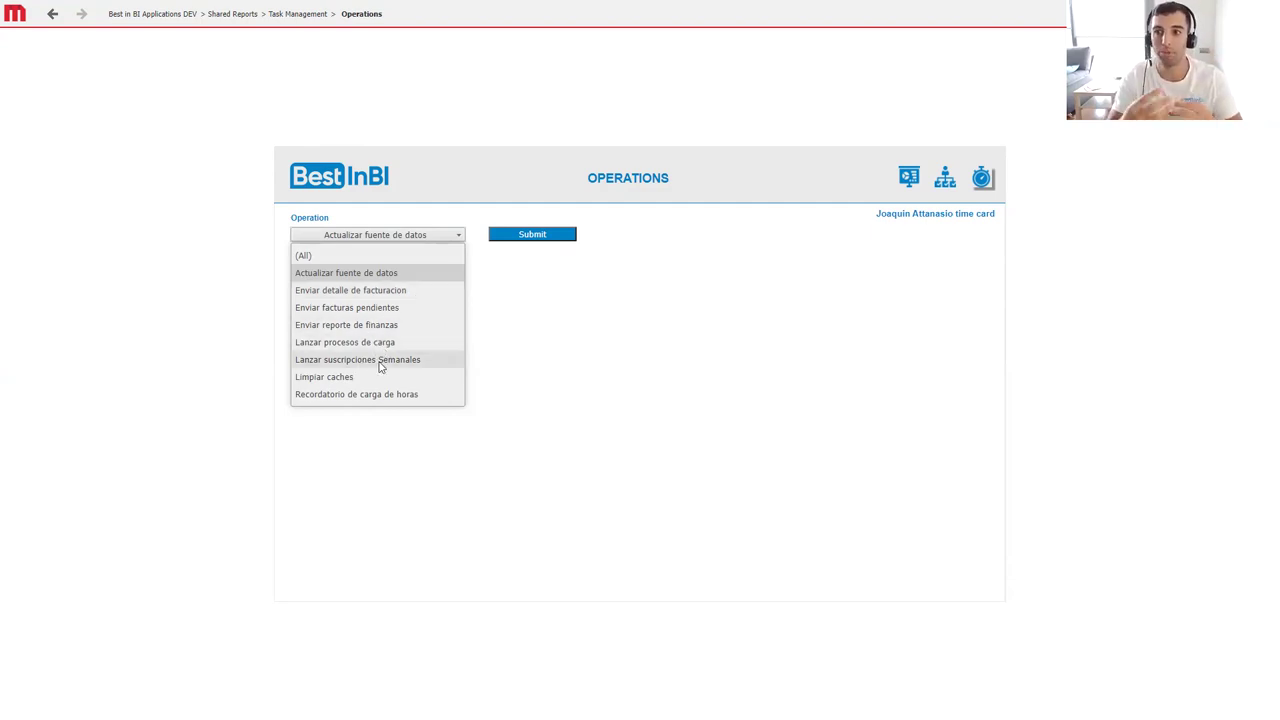
click(448, 401)
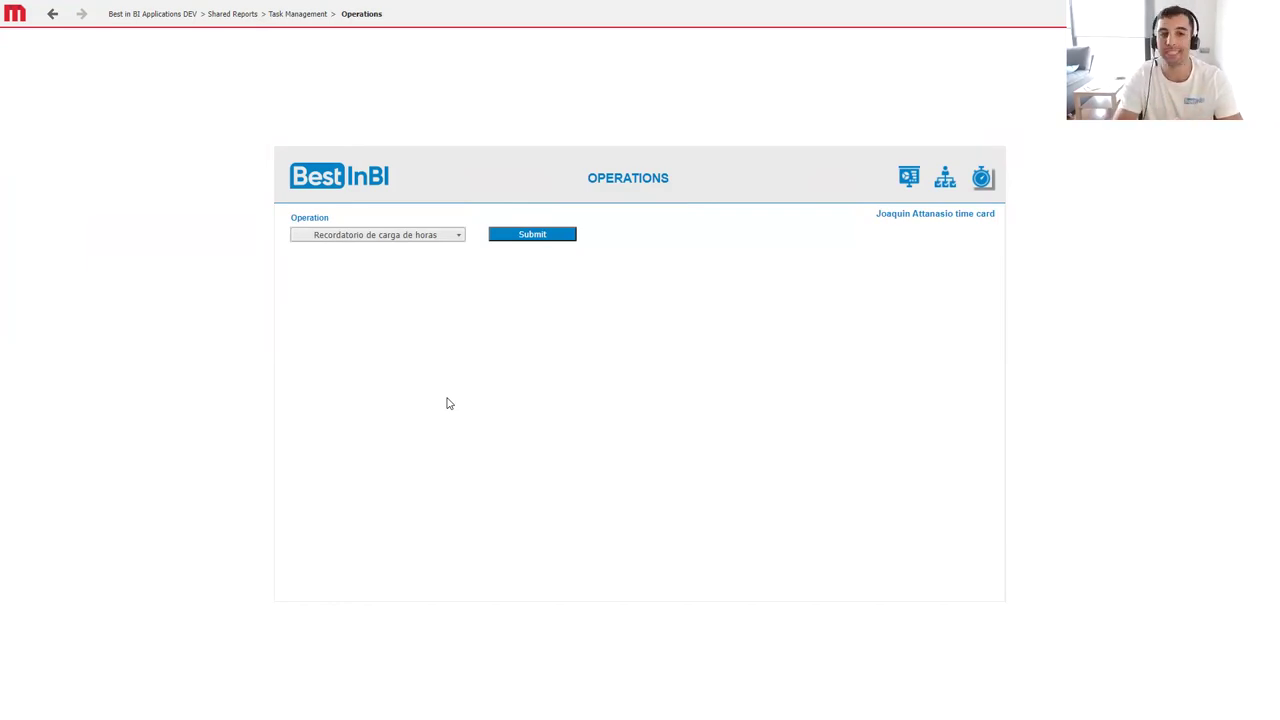
click(459, 236)
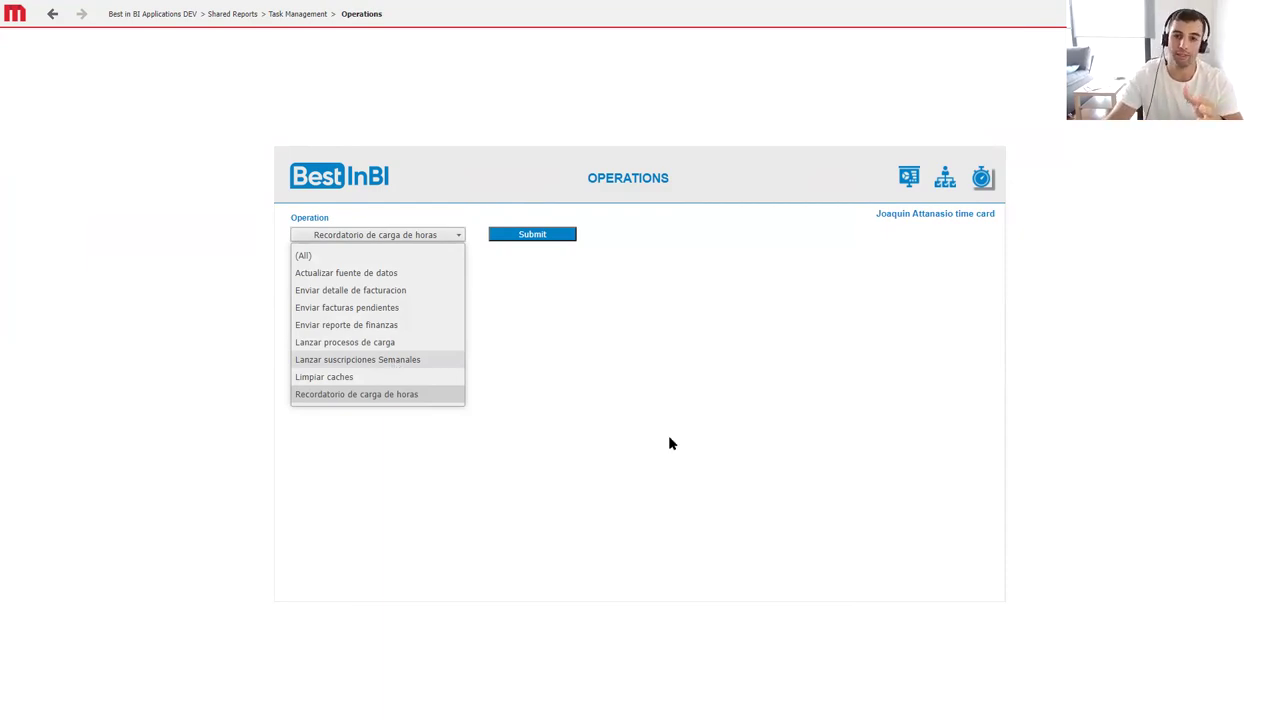
click(830, 179)
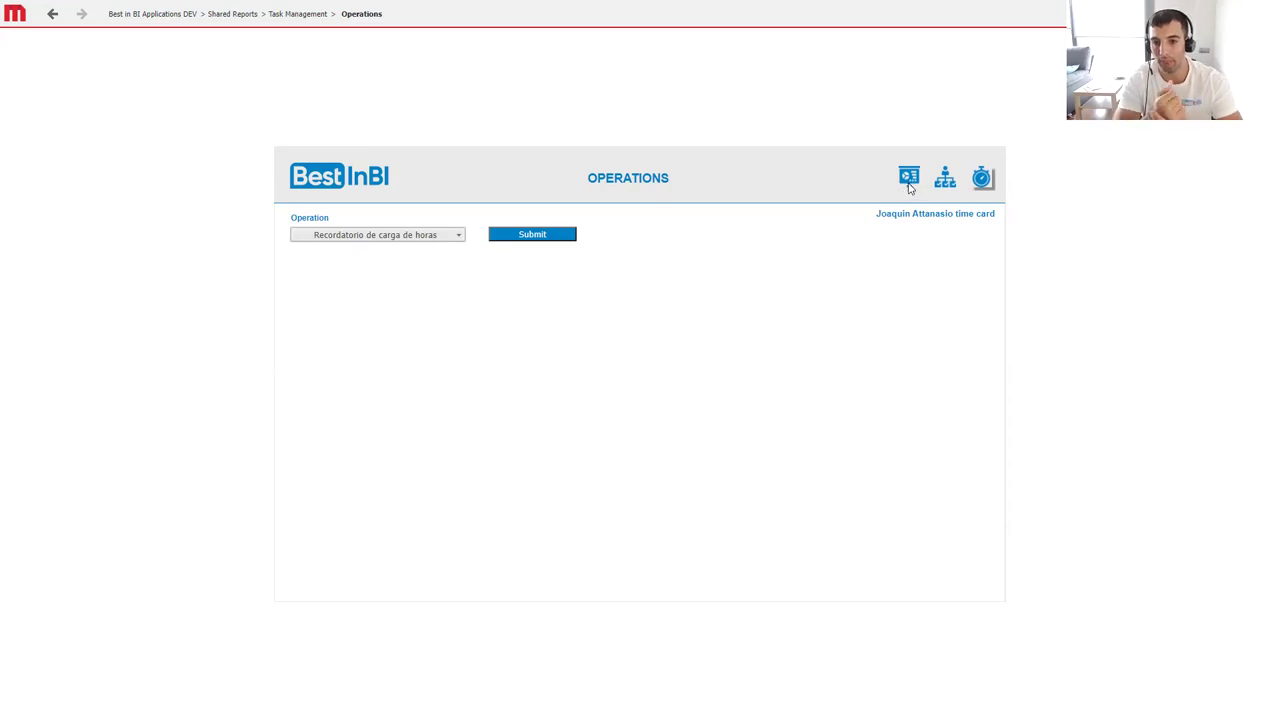
Open the client form of Client & Project and enter the alias MicroStrategy and the name MSTR for a new client.
click(909, 187)
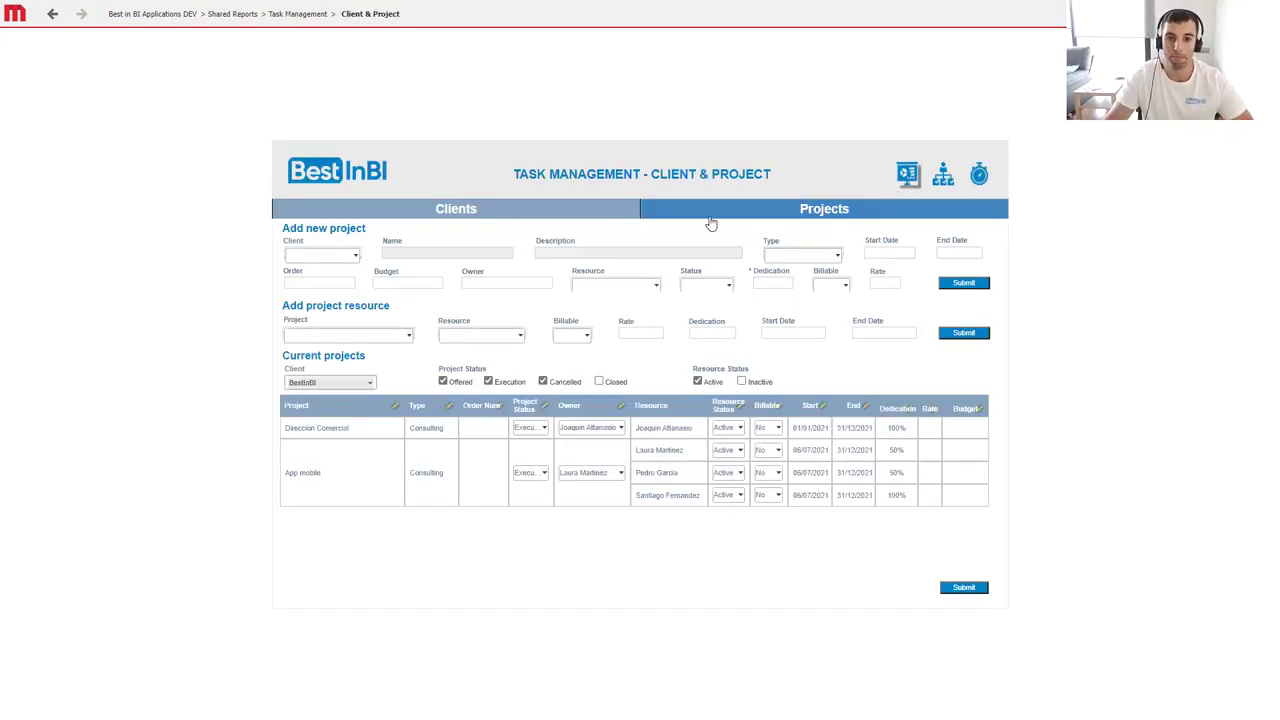
click(534, 213)
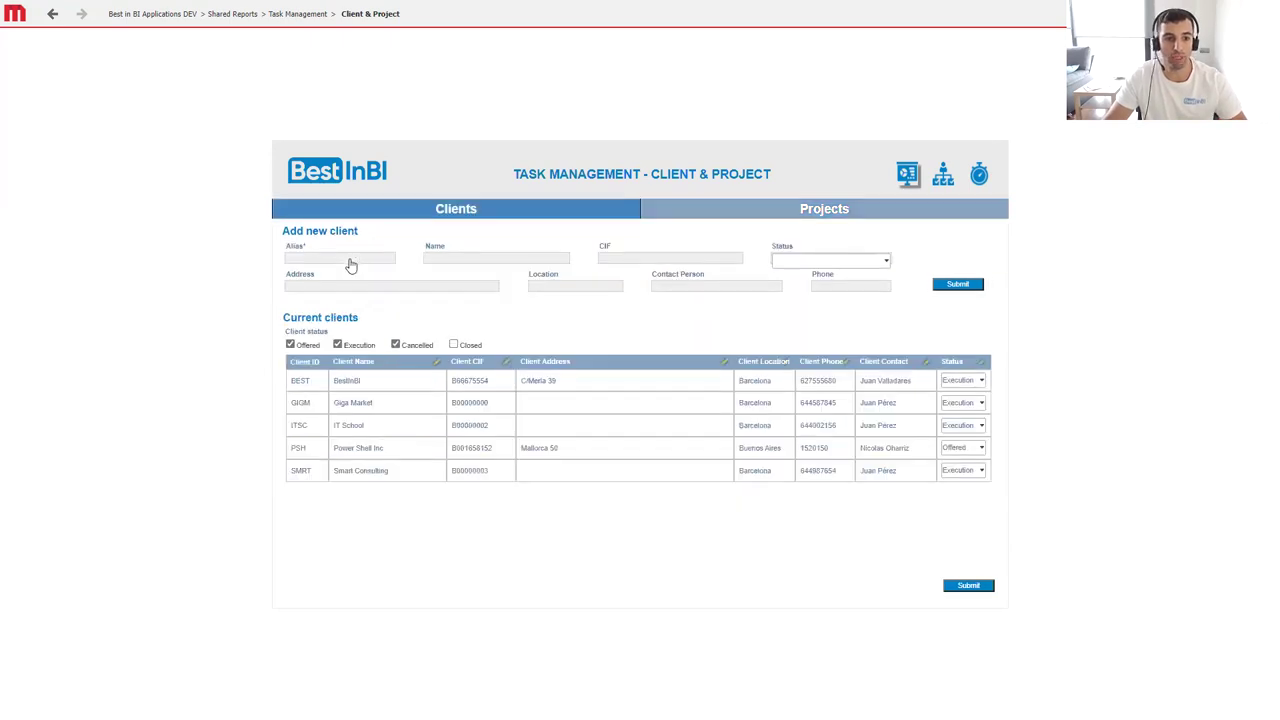
text(MicroStrategy)
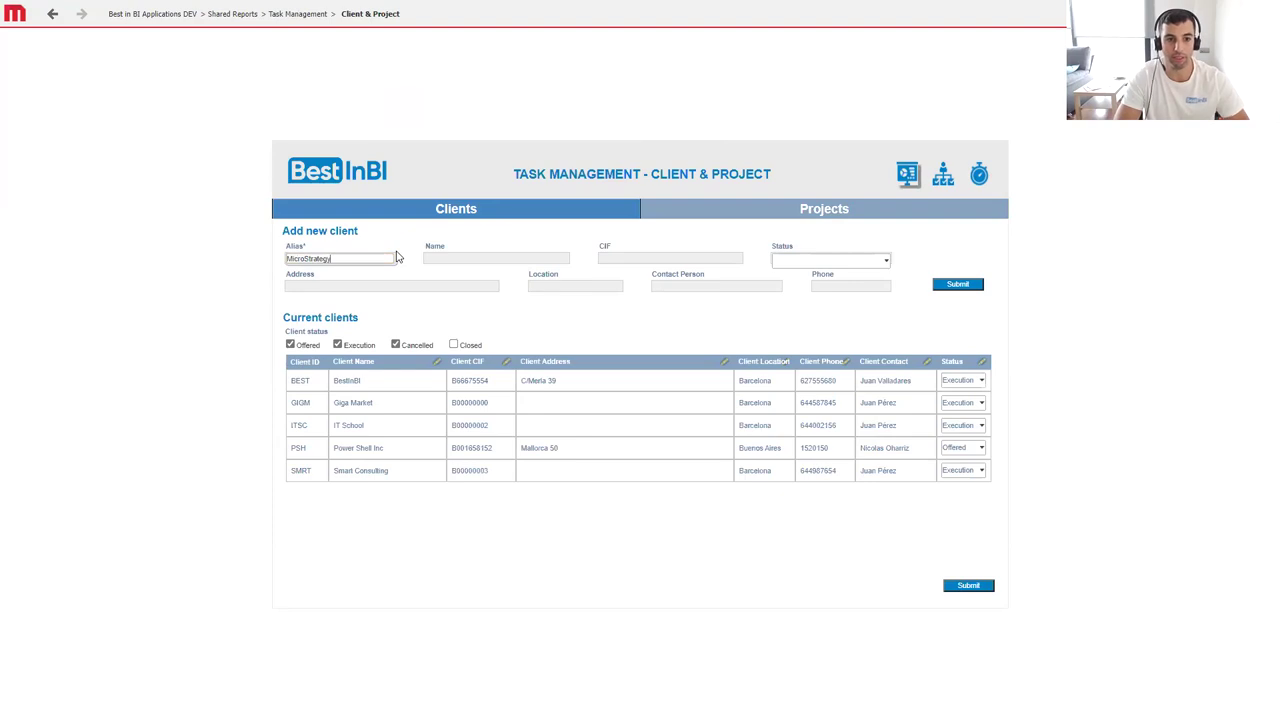
key(Tab)
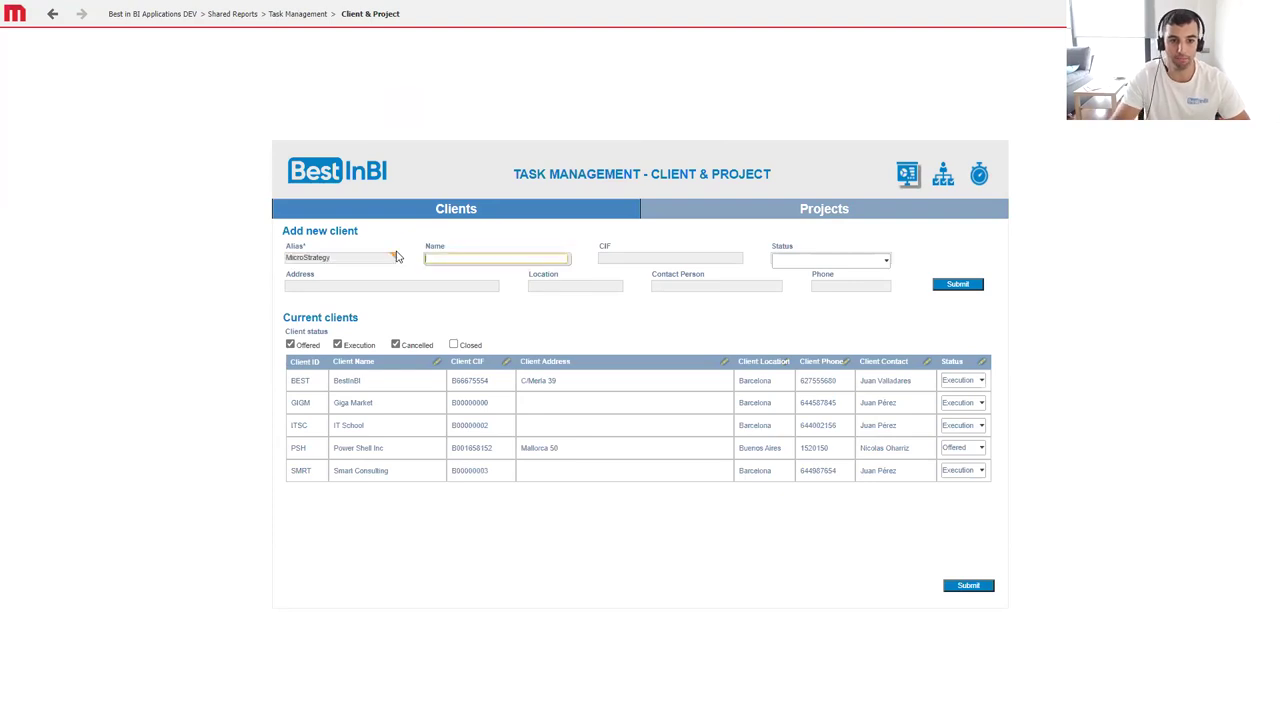
click(319, 272)
click(685, 405)
click(367, 262)
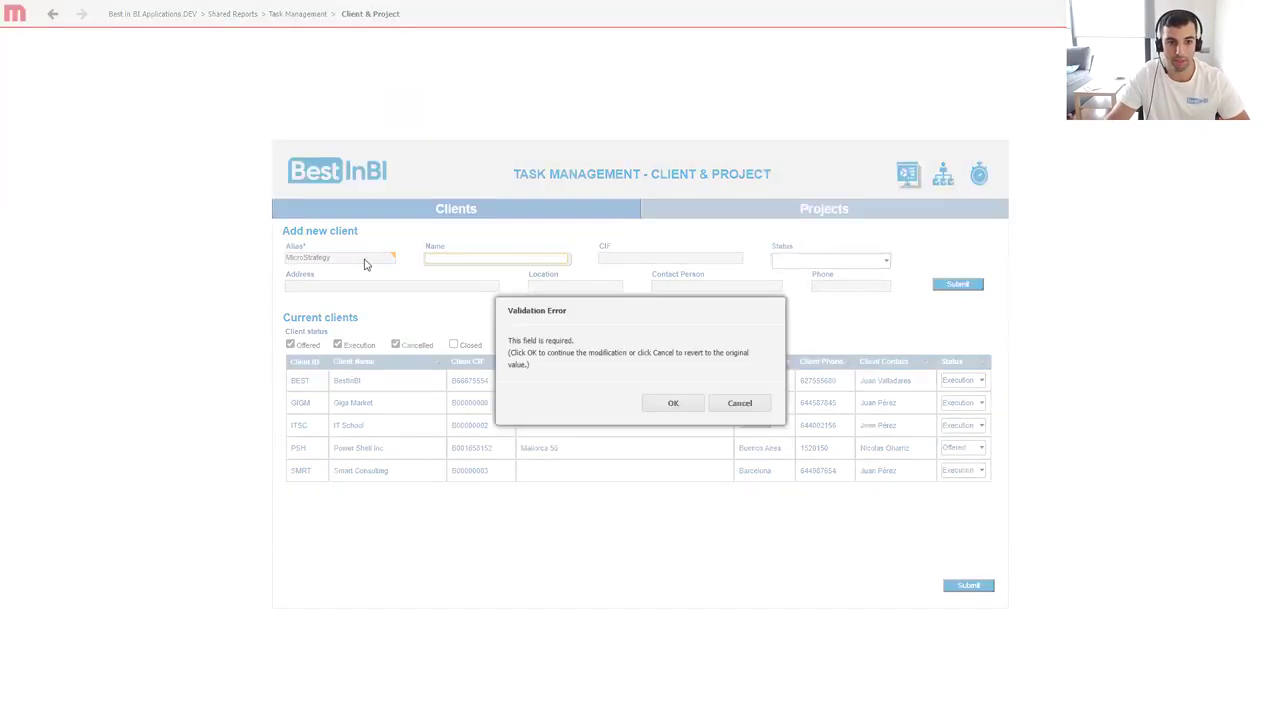
click(661, 405)
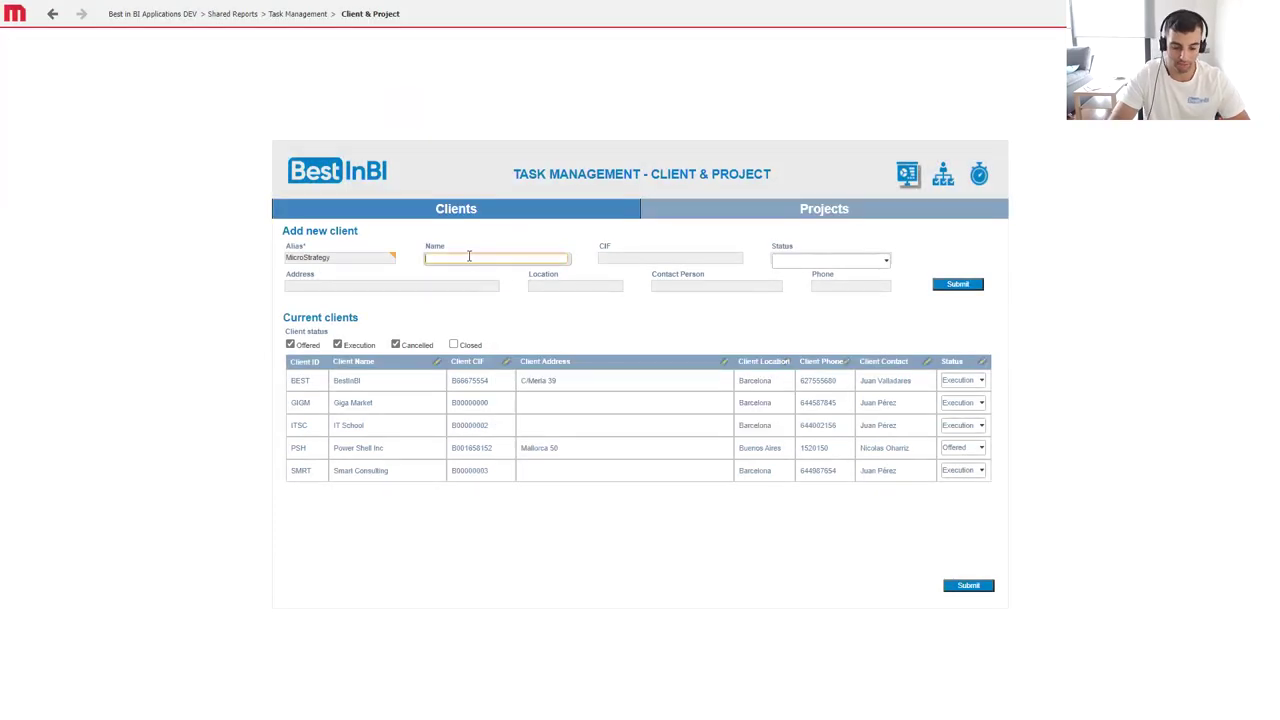
text(MSTR)
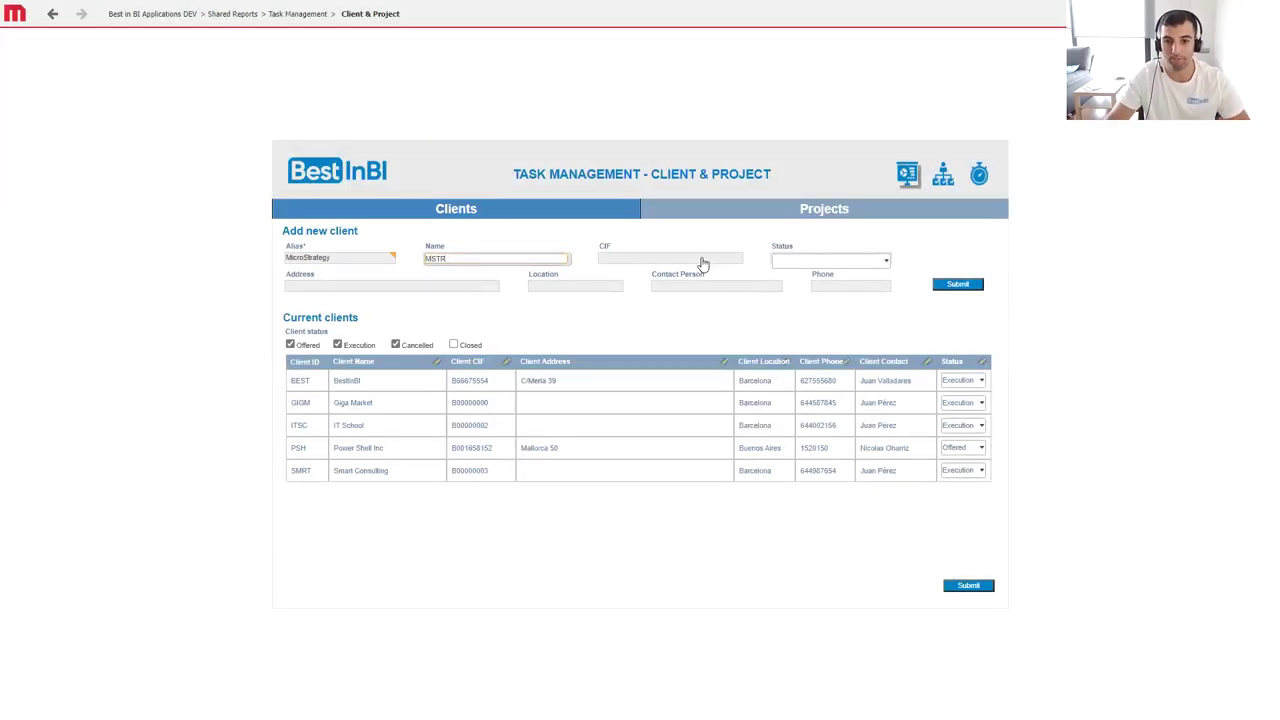
Set the new client's status to Execution and submit the client.
click(825, 266)
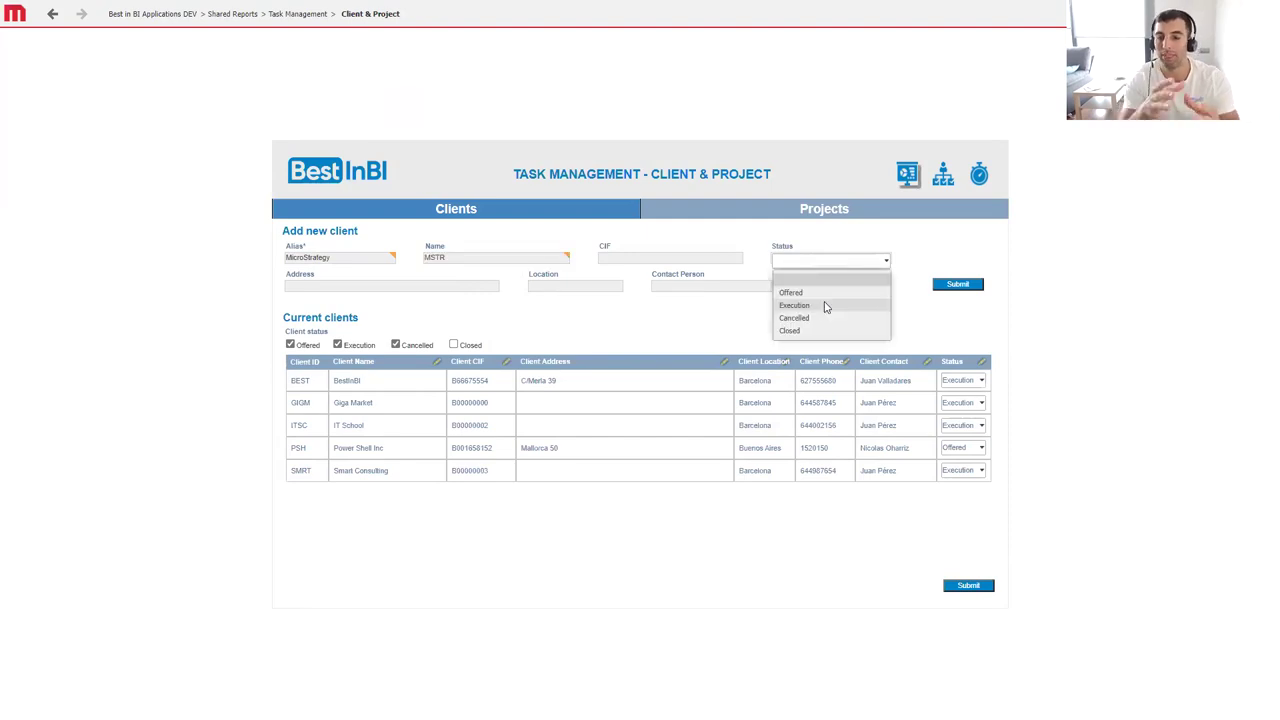
click(826, 306)
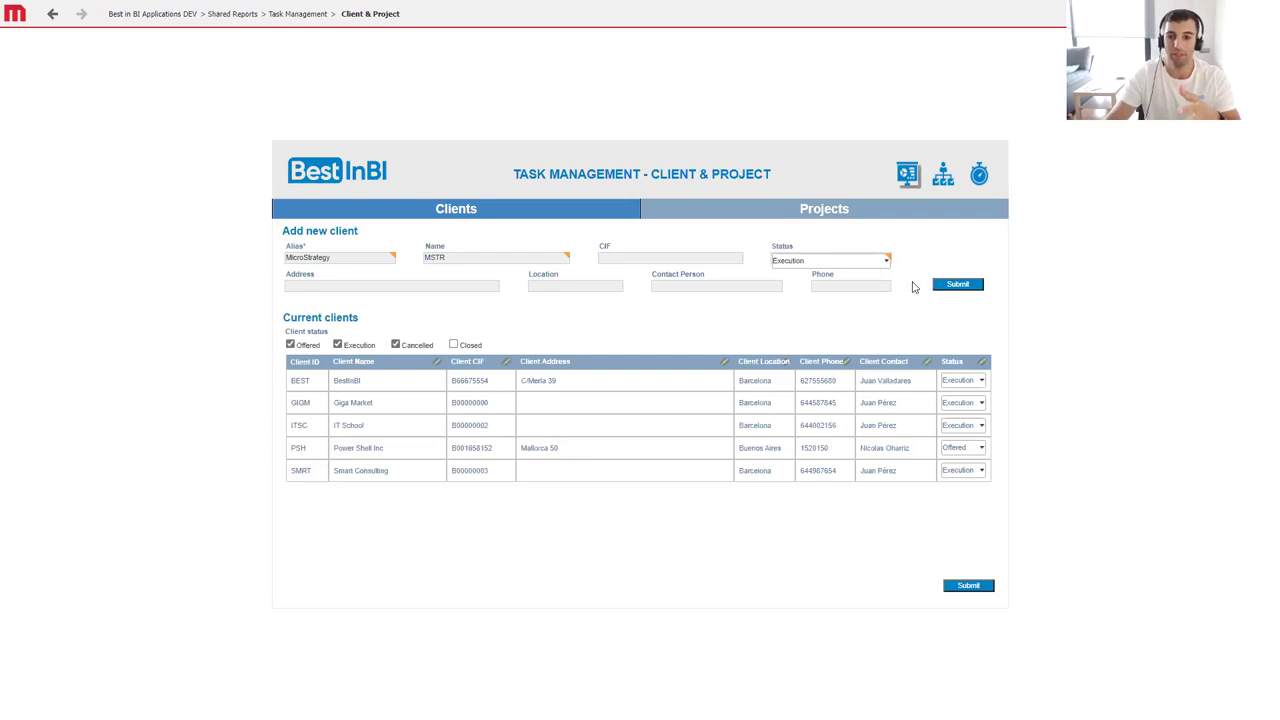
click(949, 289)
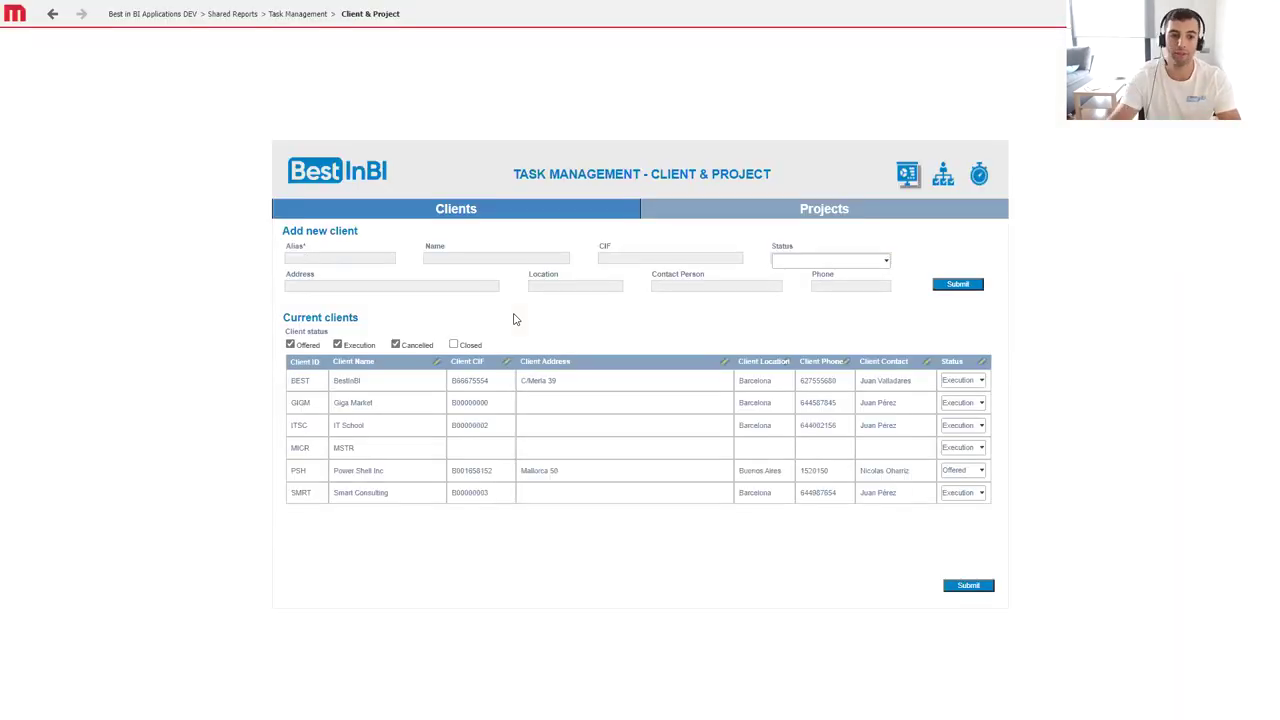
Fill in a new project for client MSTR named "Impklementacion", with description "Creacion de un dossier" and type Bag of hours.
click(810, 216)
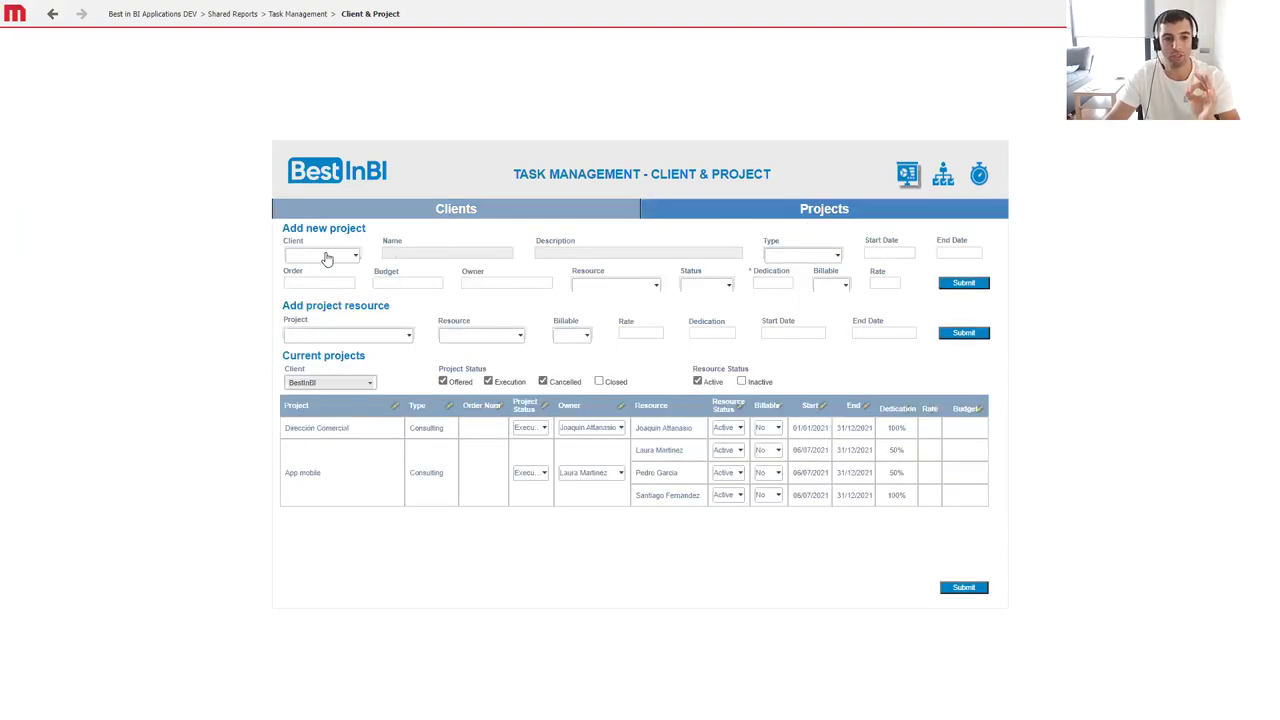
click(326, 257)
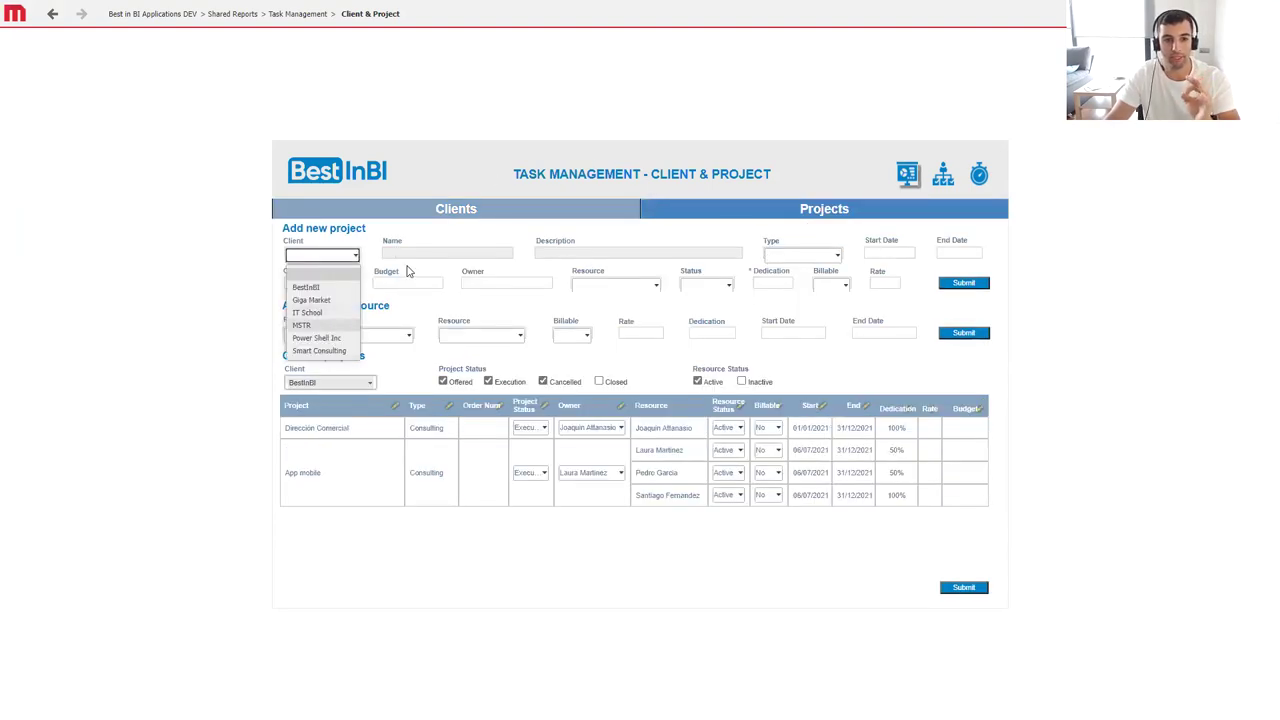
click(466, 254)
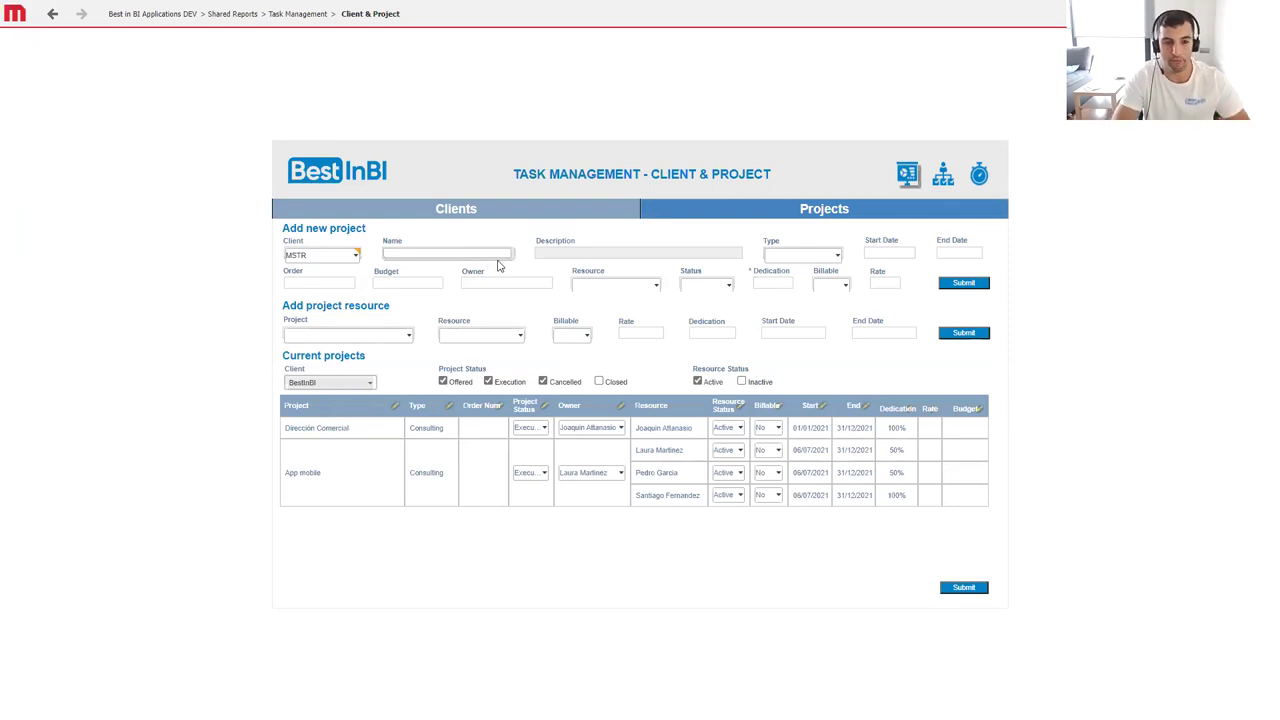
text(Implementacion)
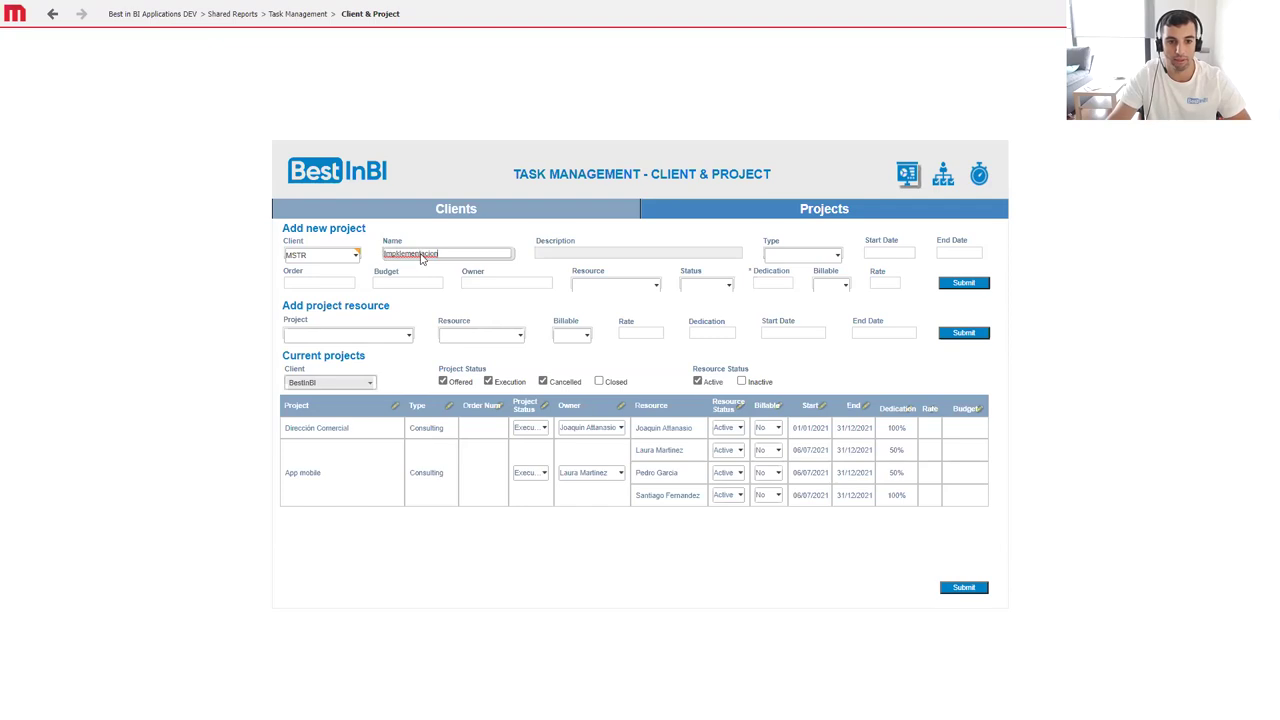
click(549, 256)
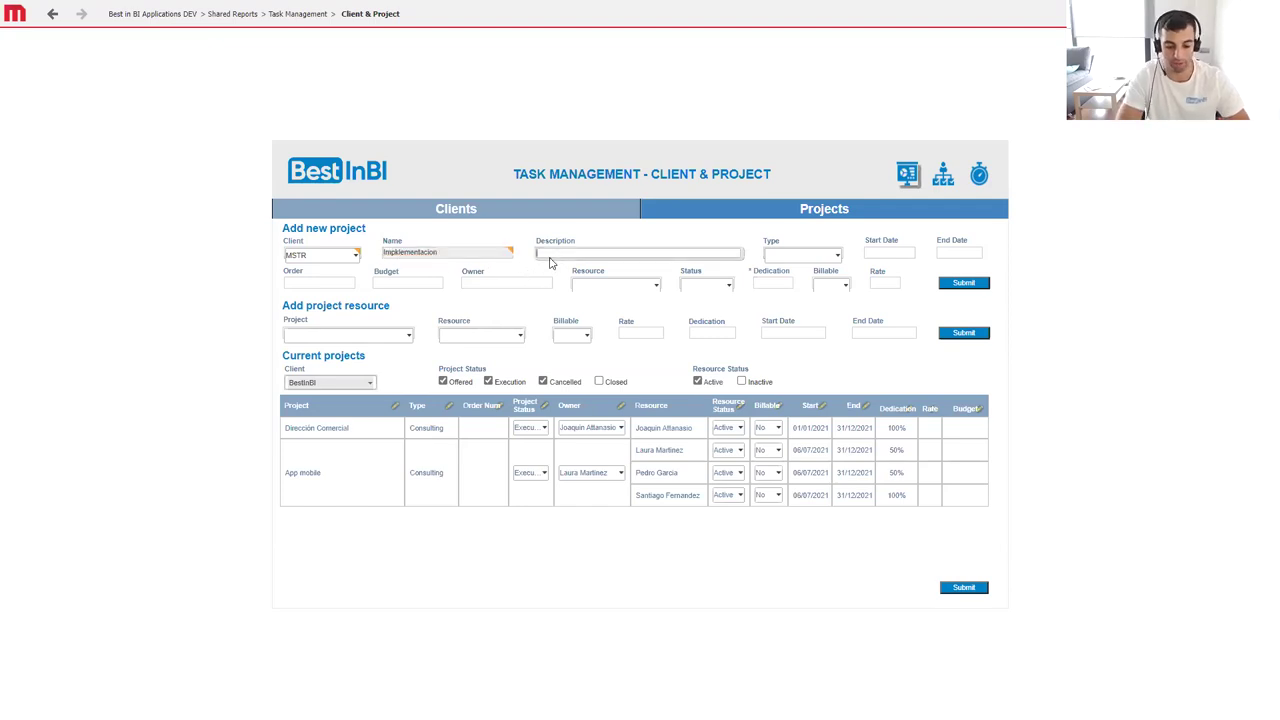
text(Creacion de u)
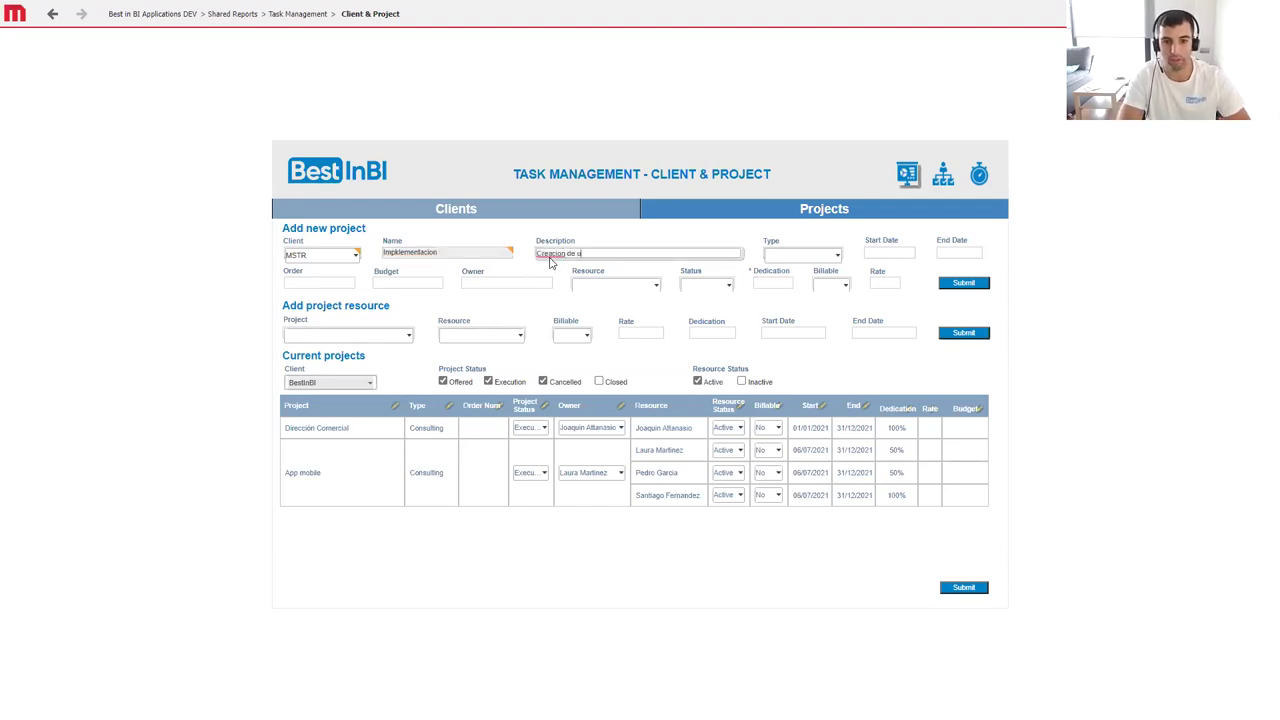
text(n dossier)
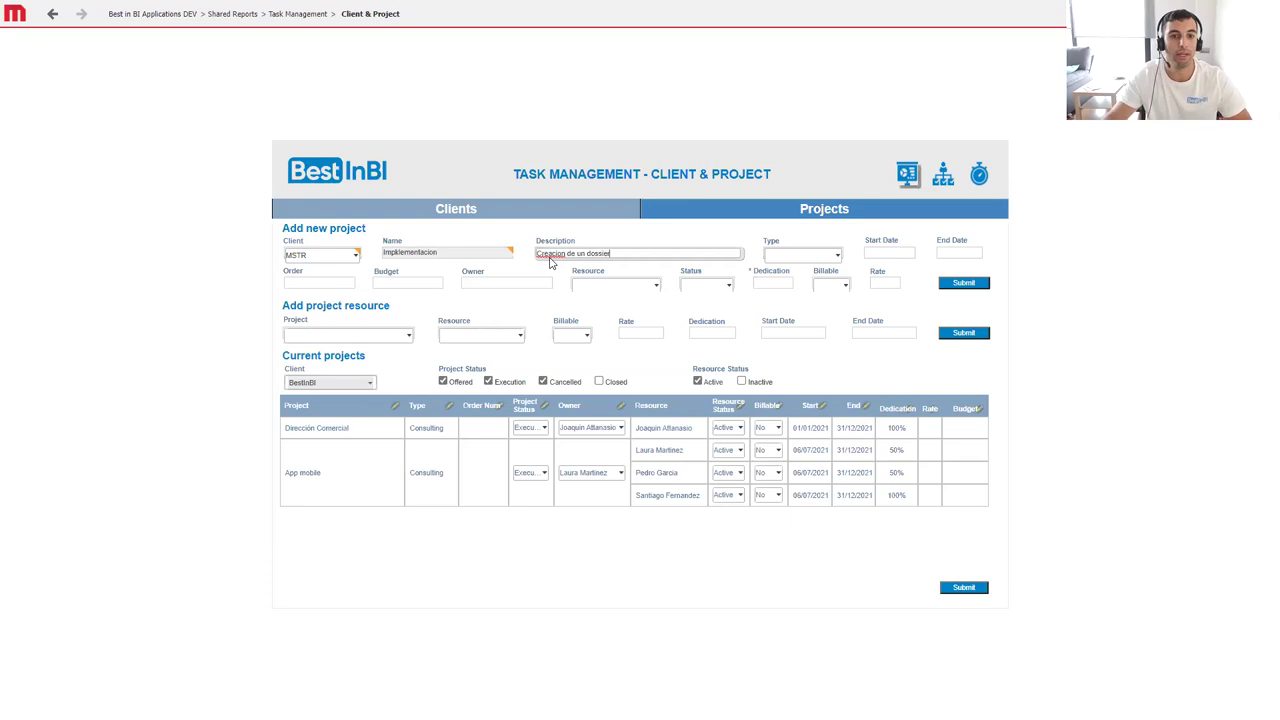
click(830, 256)
click(810, 288)
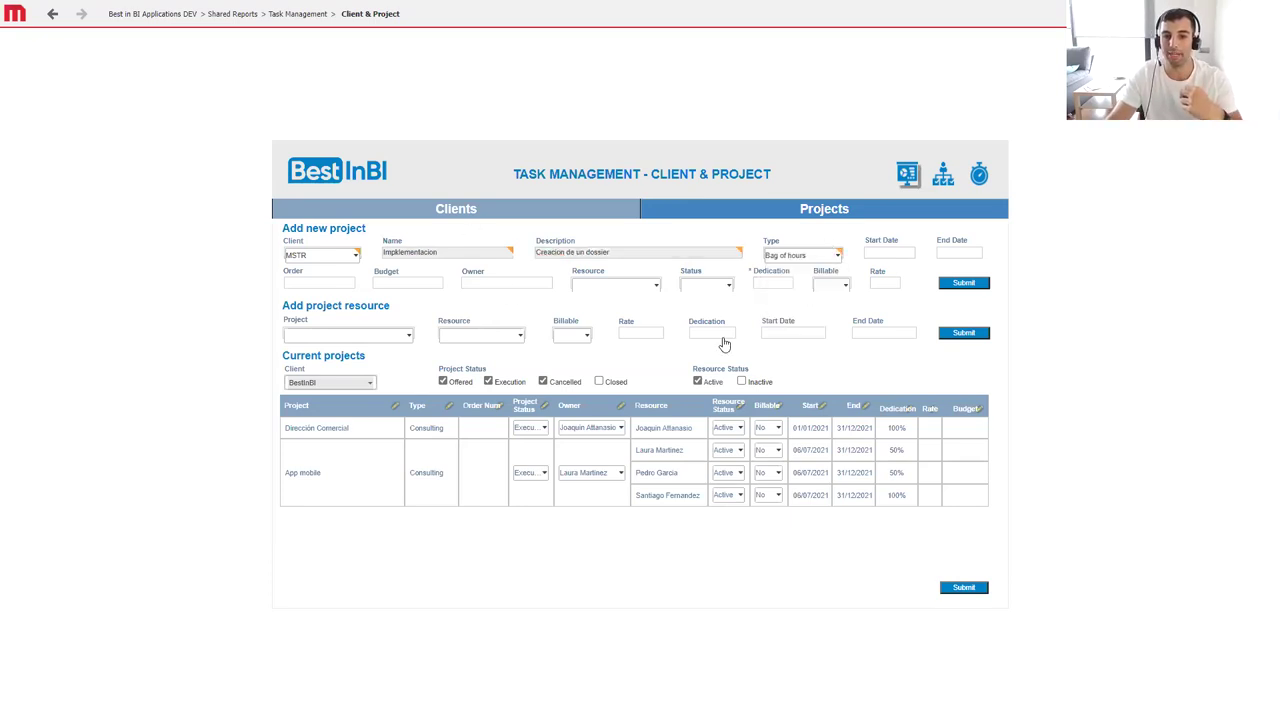
Assign a resource to the new project and set its status to Execution.
click(613, 286)
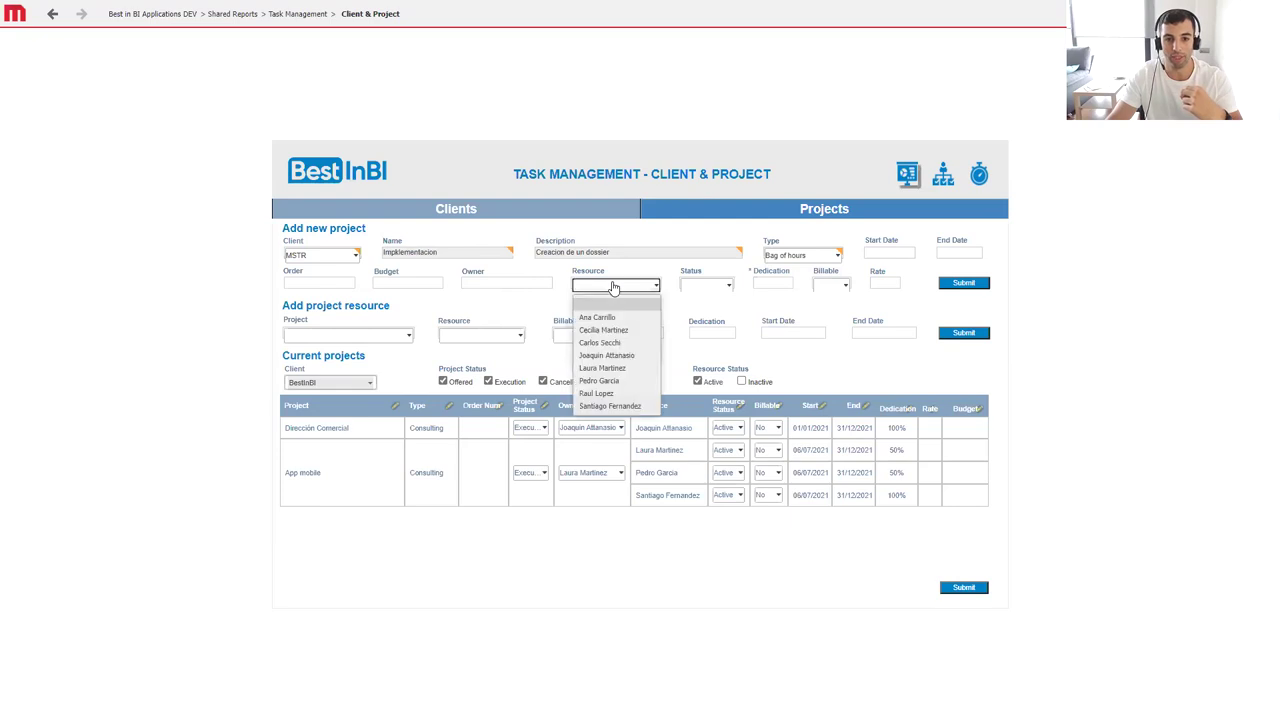
click(610, 343)
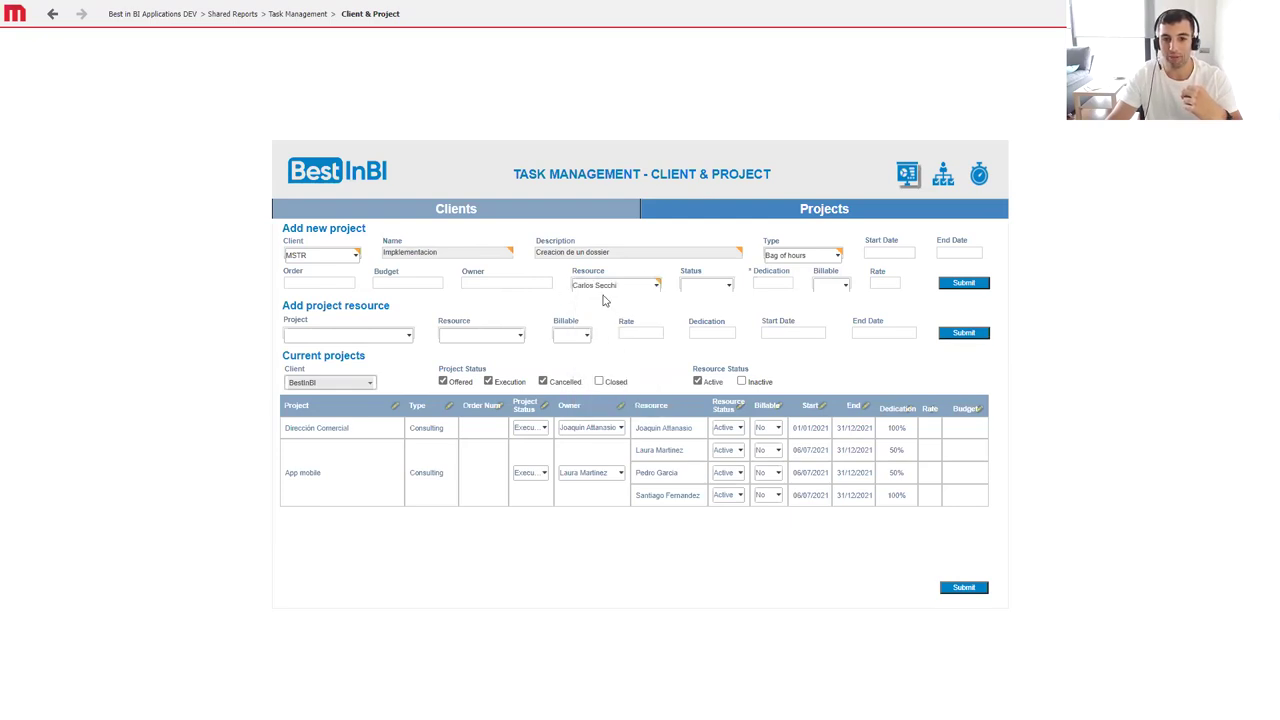
click(714, 288)
click(712, 327)
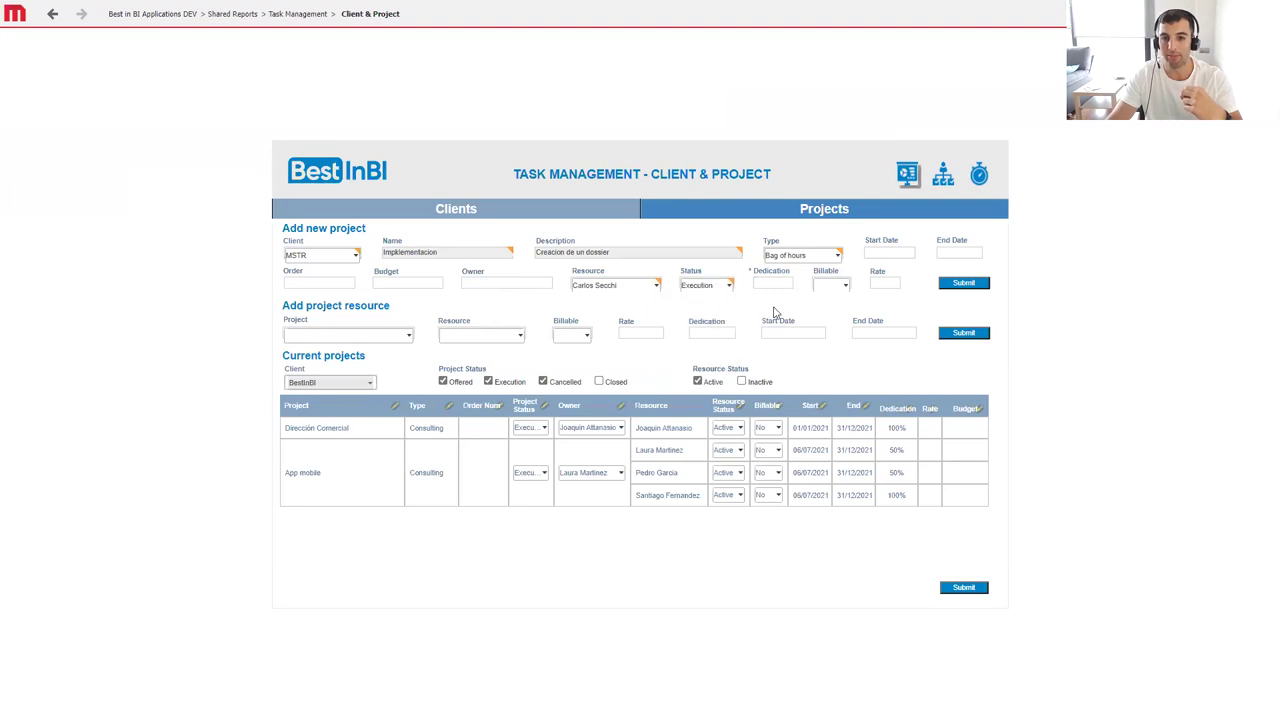
Try to leave the new project's Dedication field empty, and cancel its edit.
click(786, 287)
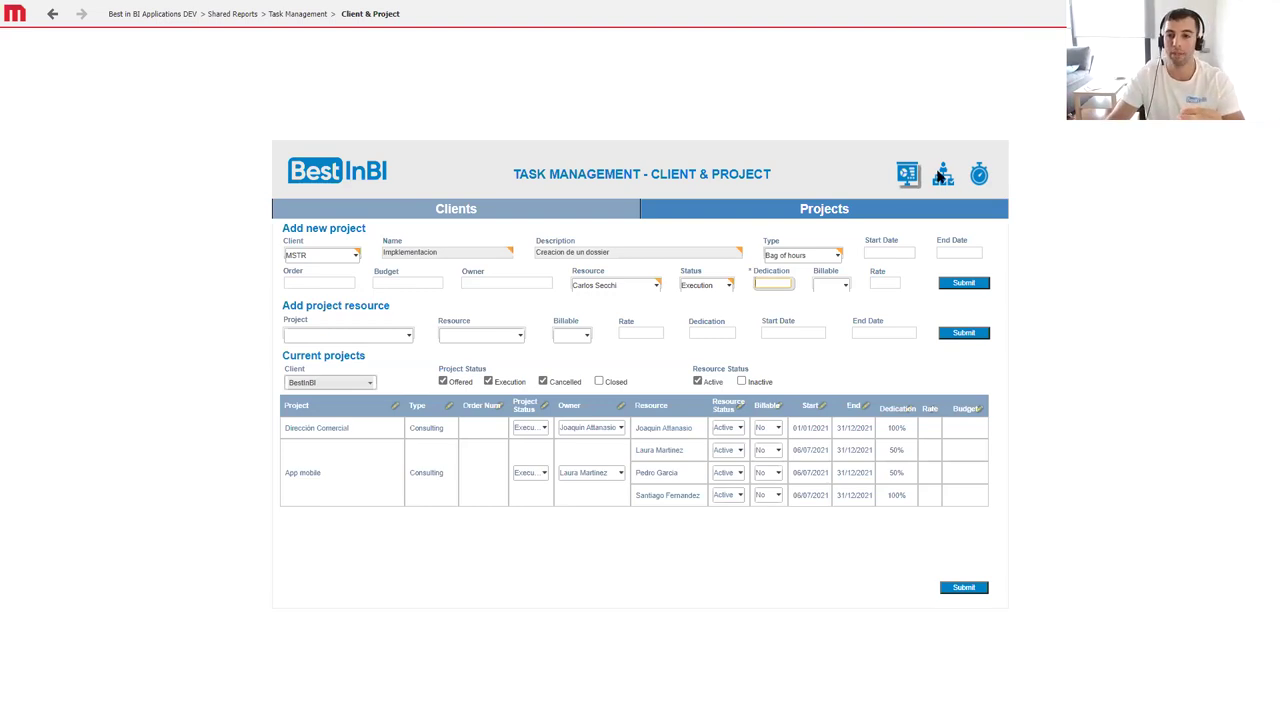
click(890, 223)
click(675, 410)
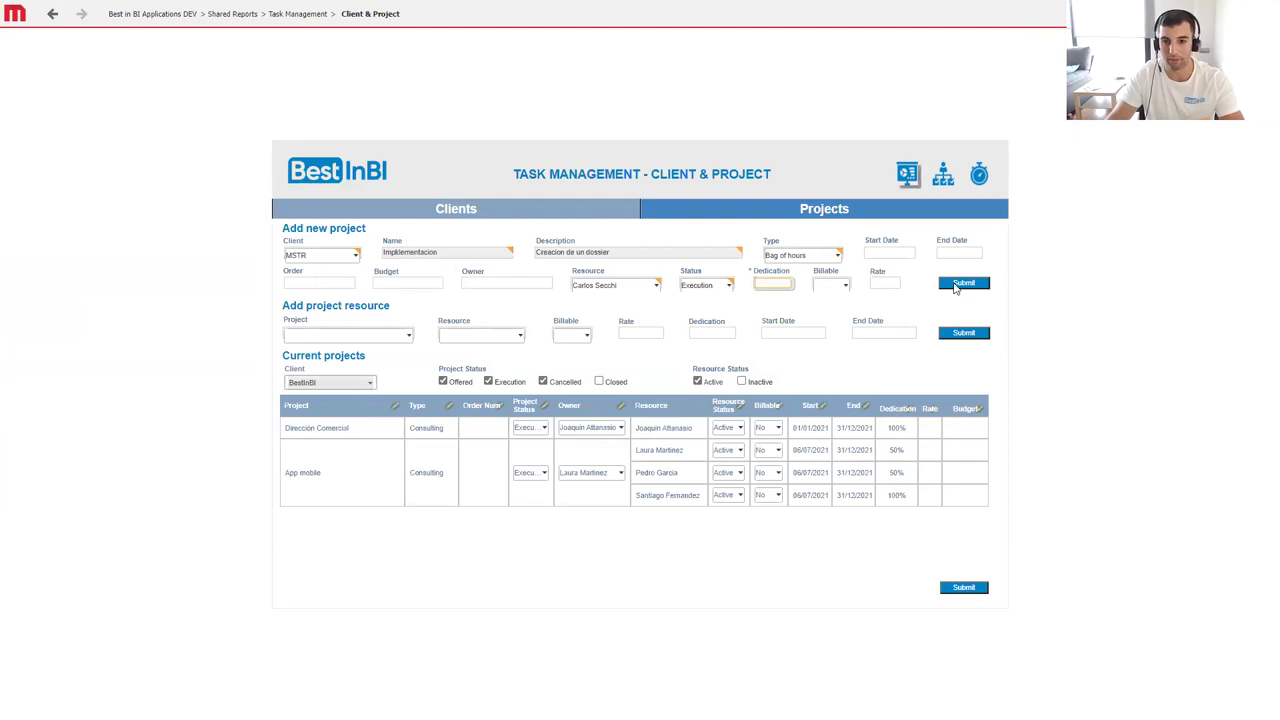
click(906, 264)
click(722, 400)
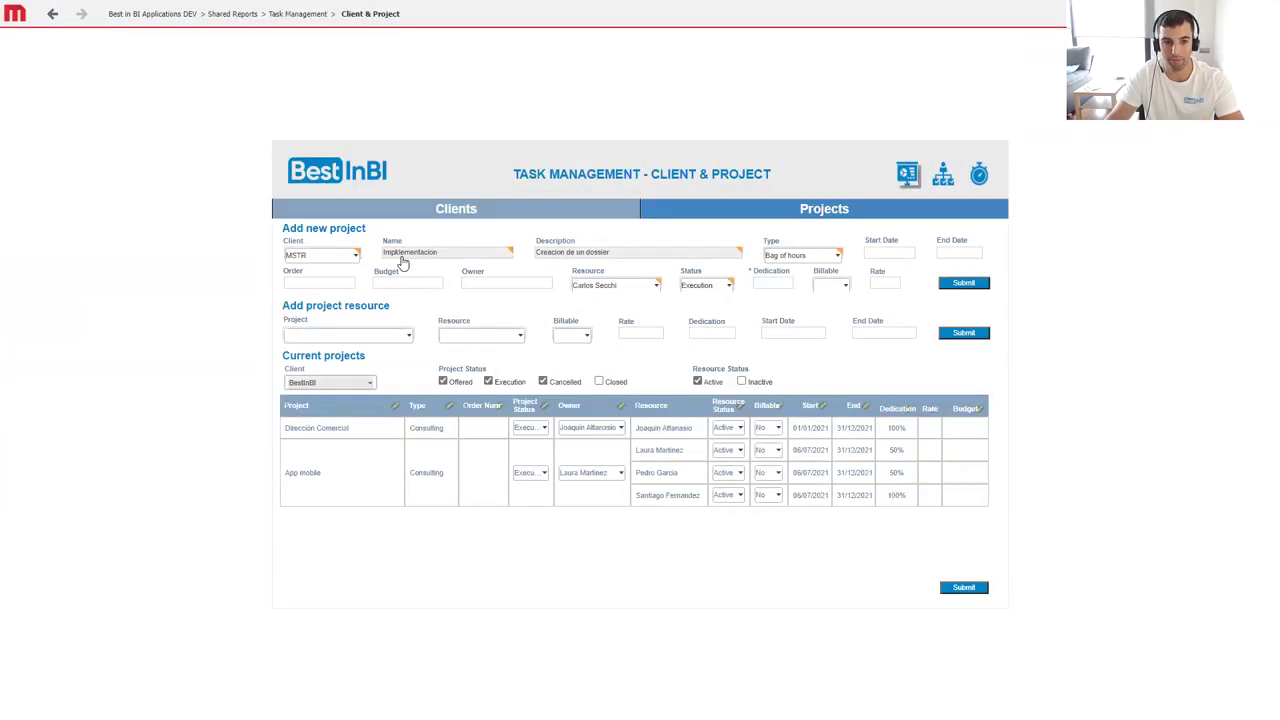
Clear the name and description of the unsubmitted new project.
click(486, 256)
key(BackSpace)
key(BackSpace)
key(BackSpace)
key(BackSpace)
key(BackSpace)
key(BackSpace)
key(BackSpace)
key(BackSpace)
key(BackSpace)
key(BackSpace)
key(BackSpace)
key(BackSpace)
key(BackSpace)
key(BackSpace)
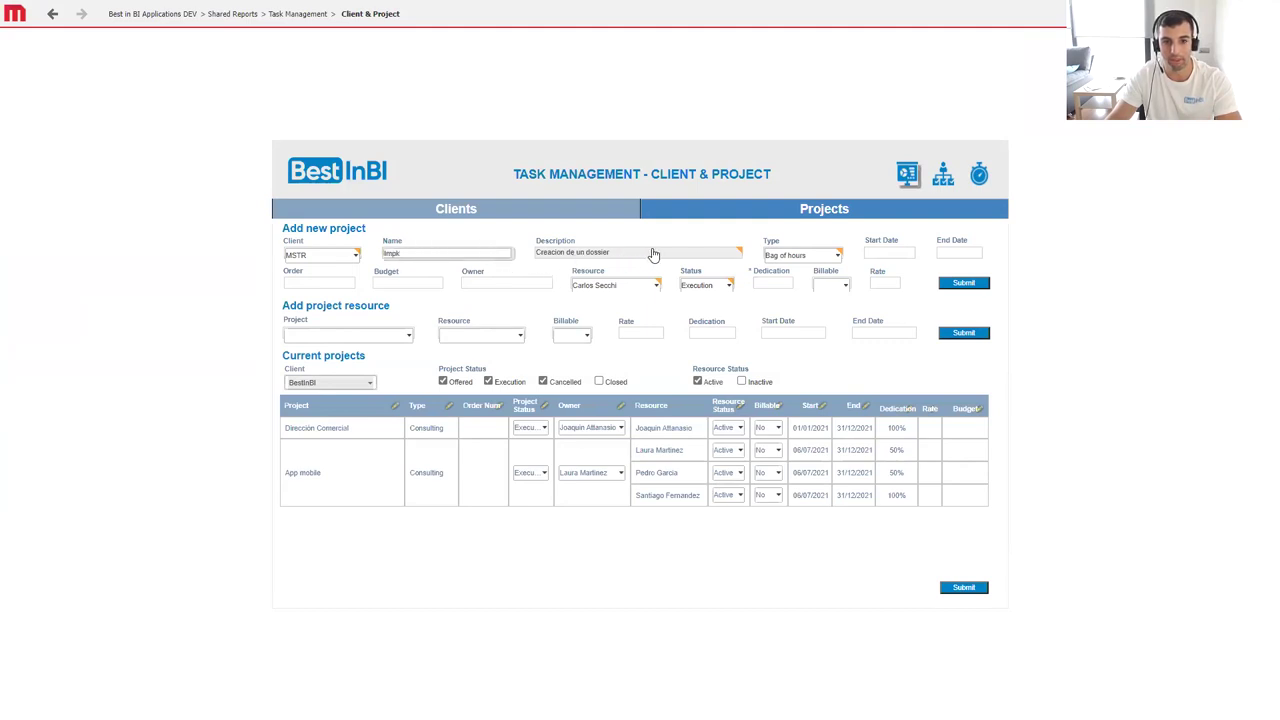
click(652, 254)
key(BackSpace)
key(BackSpace)
key(BackSpace)
key(BackSpace)
key(BackSpace)
key(BackSpace)
key(BackSpace)
key(BackSpace)
key(BackSpace)
key(BackSpace)
key(BackSpace)
key(BackSpace)
key(BackSpace)
key(BackSpace)
key(BackSpace)
key(BackSpace)
key(BackSpace)
key(BackSpace)
key(BackSpace)
key(BackSpace)
key(BackSpace)
Reset the new project's type, status, resource and client to blank.
click(818, 256)
click(810, 266)
click(697, 285)
click(700, 298)
click(612, 285)
click(612, 298)
click(350, 256)
click(330, 268)
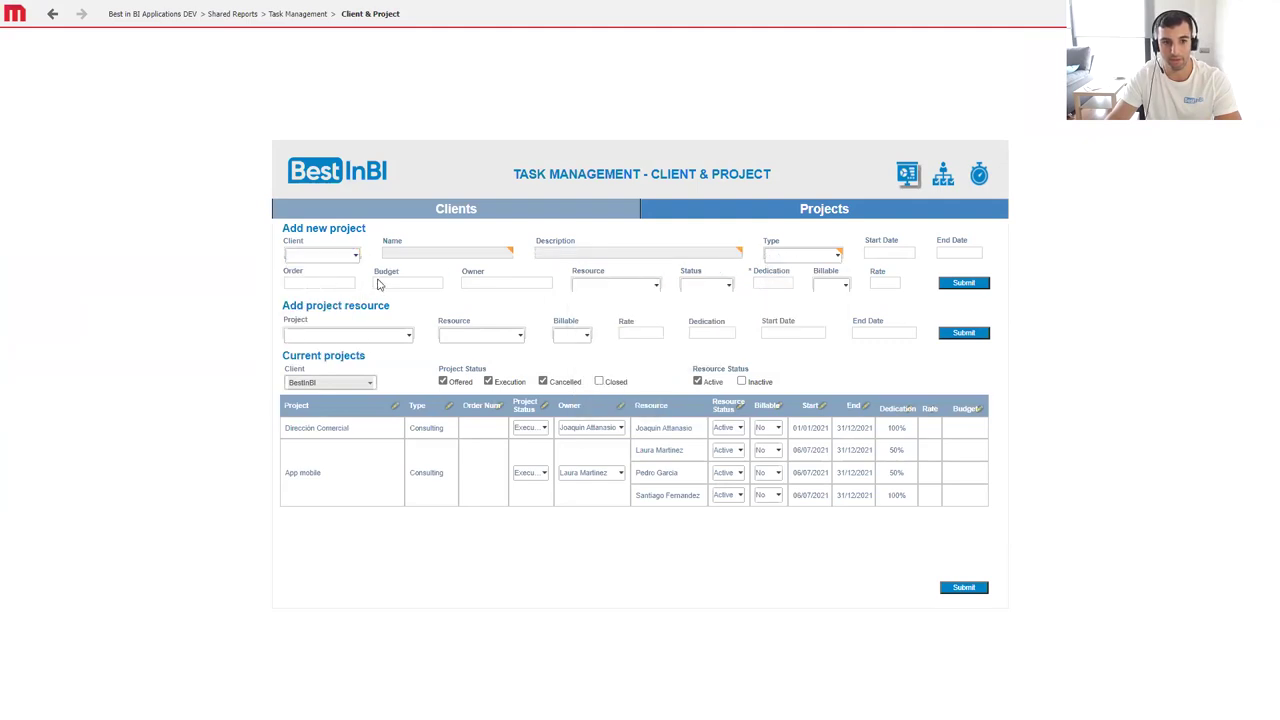
Open the task and resource page and select Dirección Comercial as the new task's project.
click(942, 186)
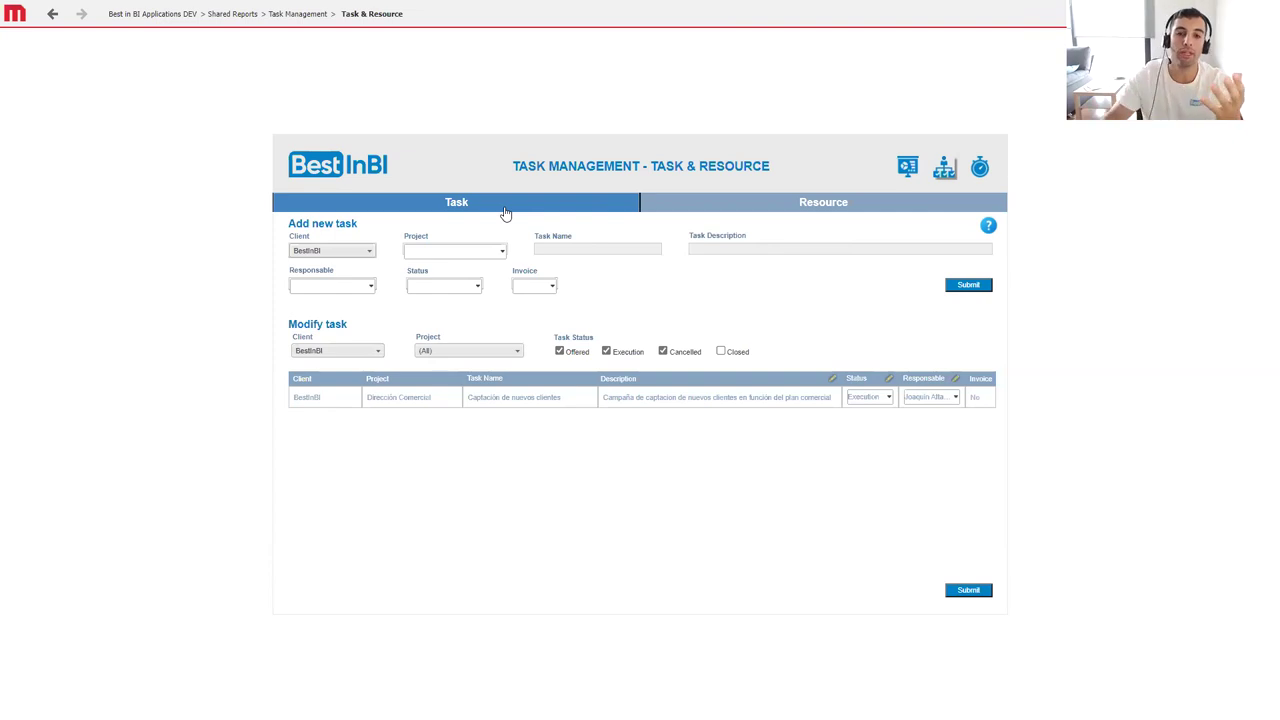
click(452, 253)
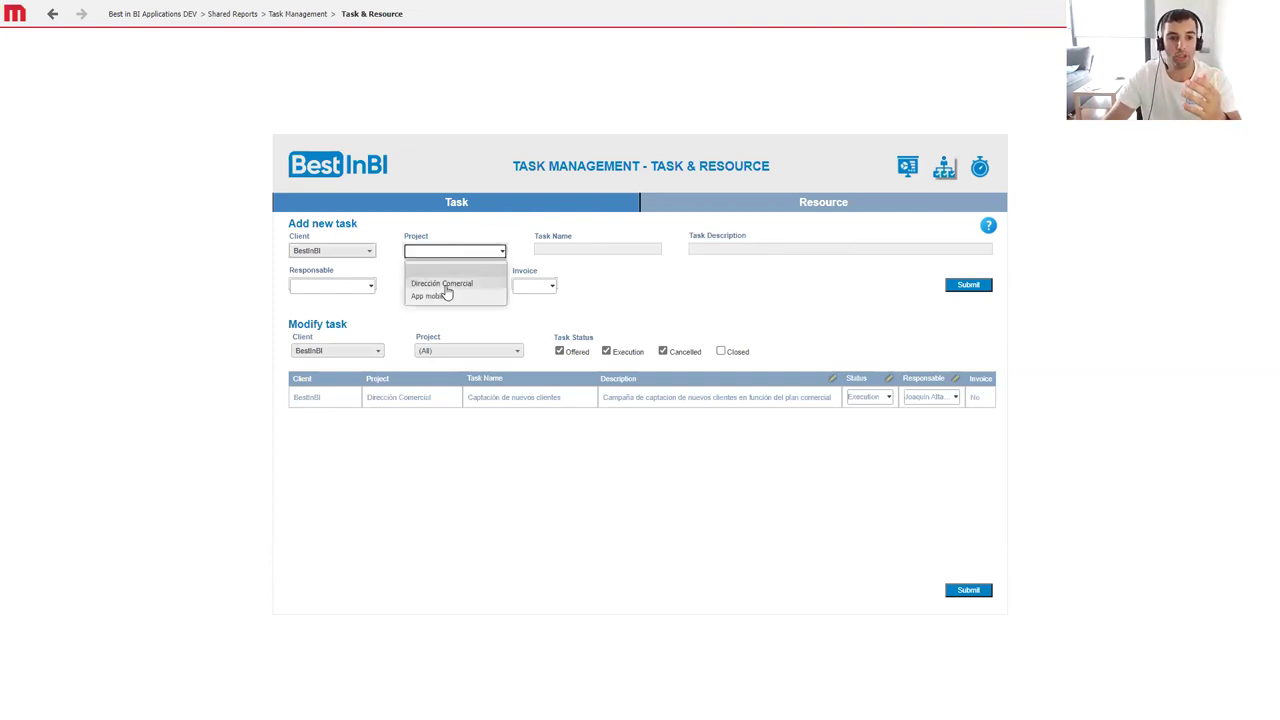
click(445, 286)
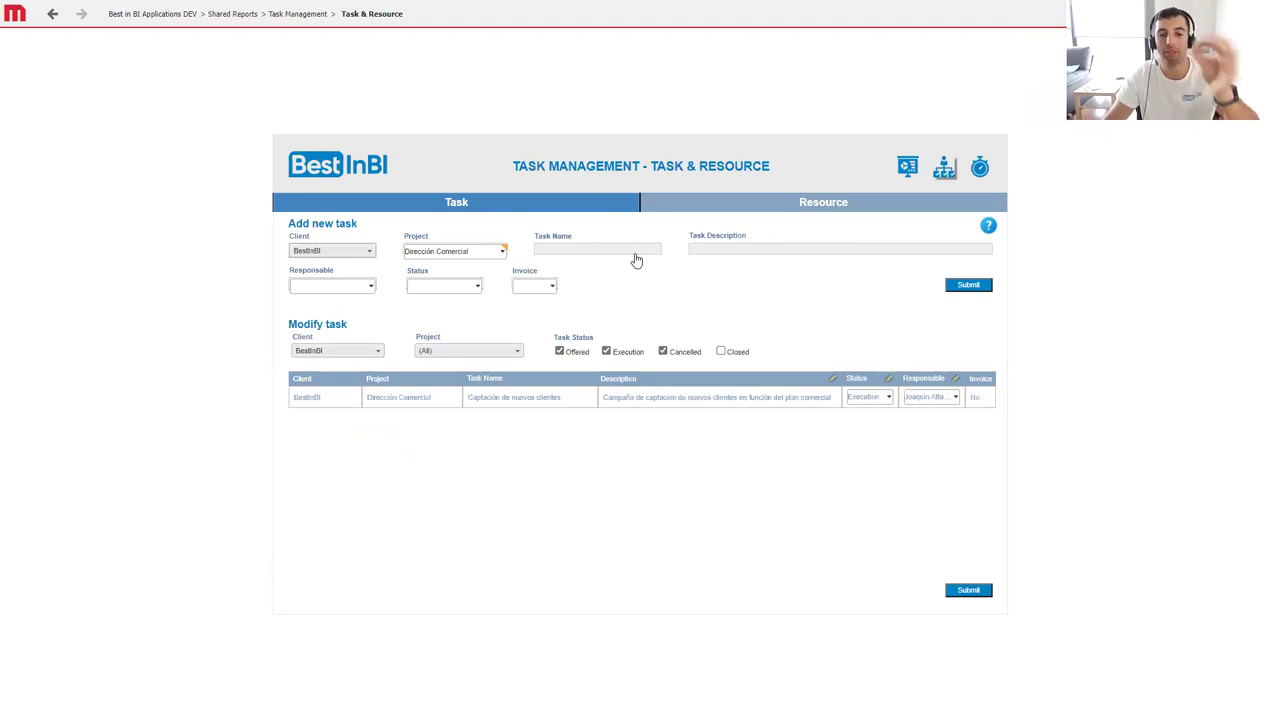
Review the status and responsible options available for the new task without selecting any.
click(449, 288)
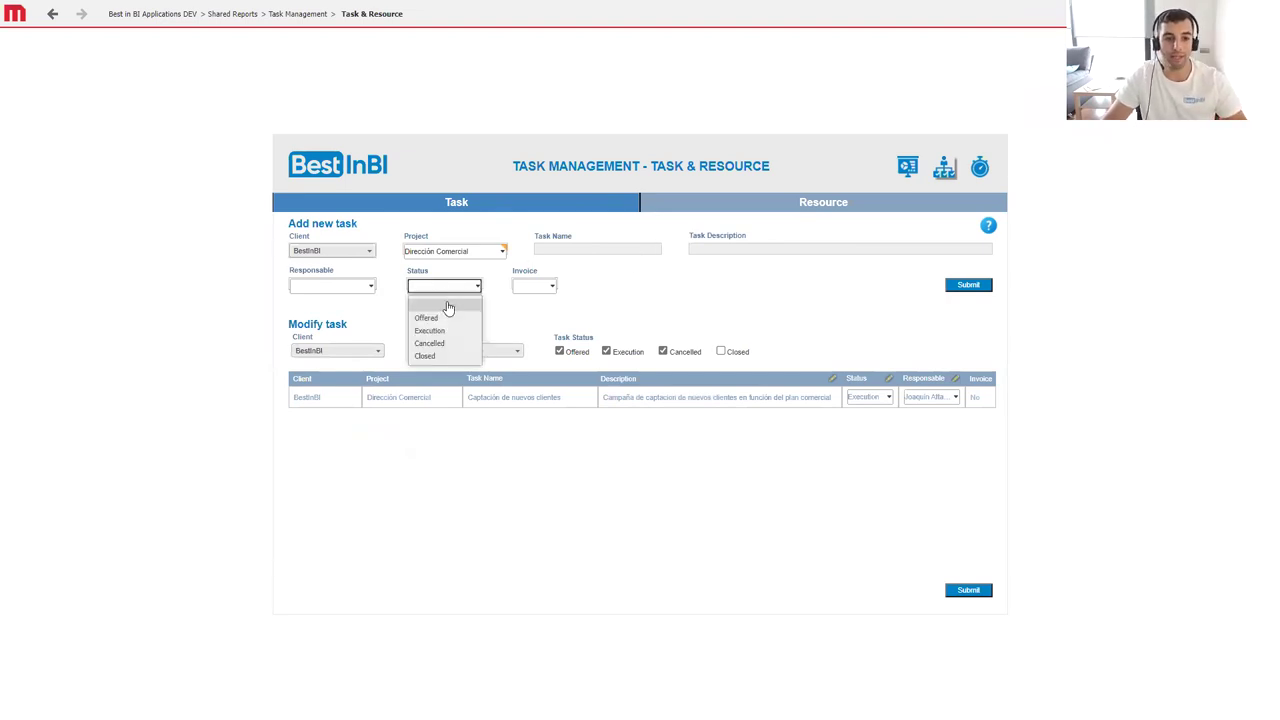
click(545, 317)
click(327, 288)
click(562, 302)
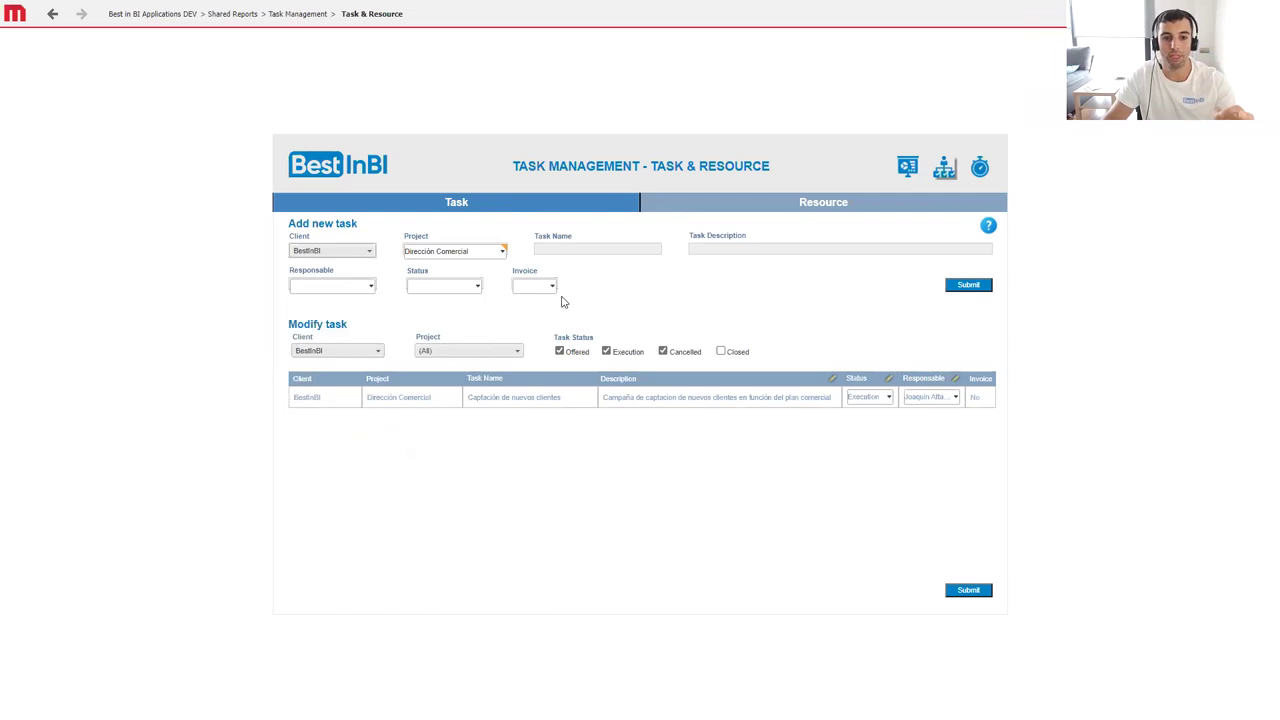
Review the existing tasks' client and project filters and the listed task's status options, and open the resource assignment view.
click(354, 353)
click(438, 353)
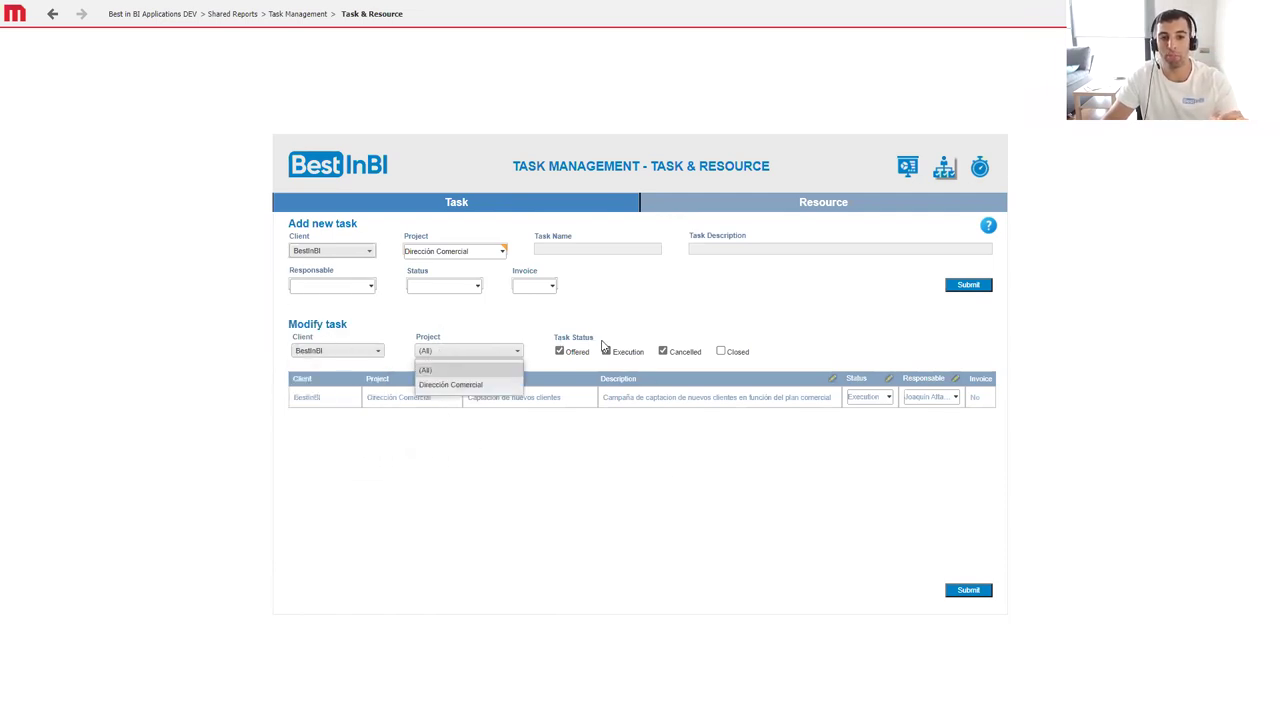
click(866, 337)
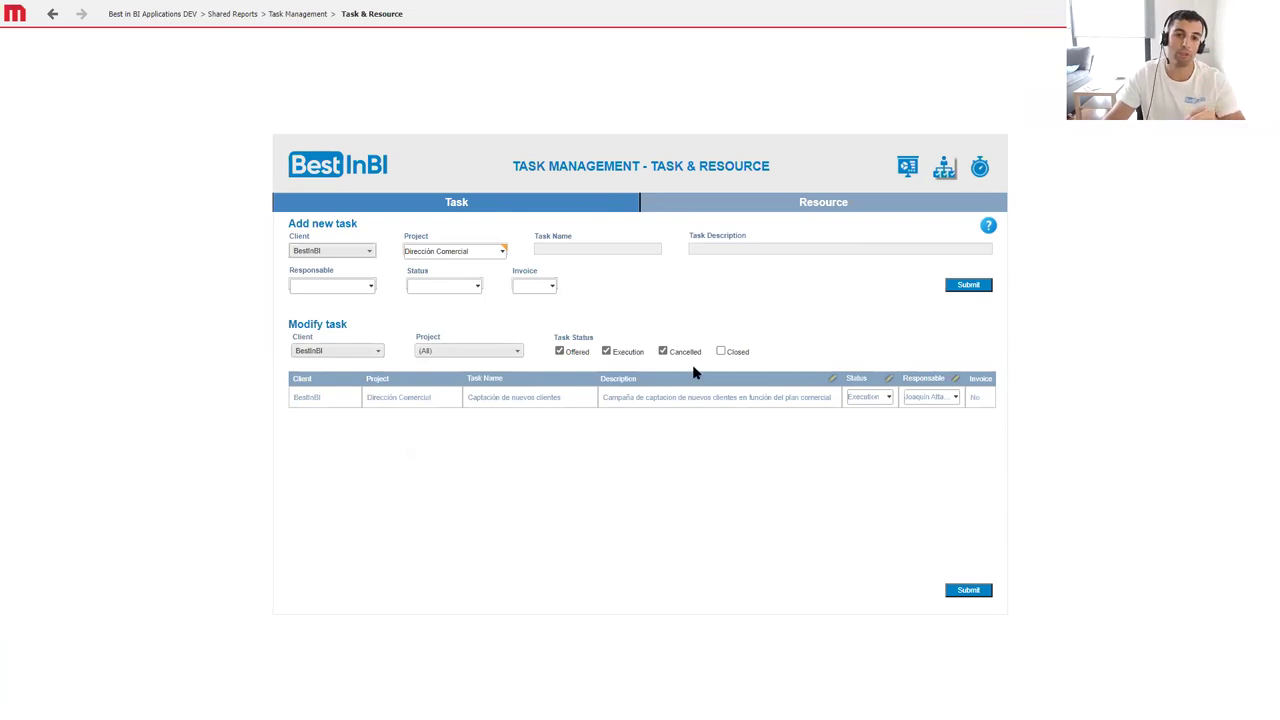
click(885, 400)
click(990, 460)
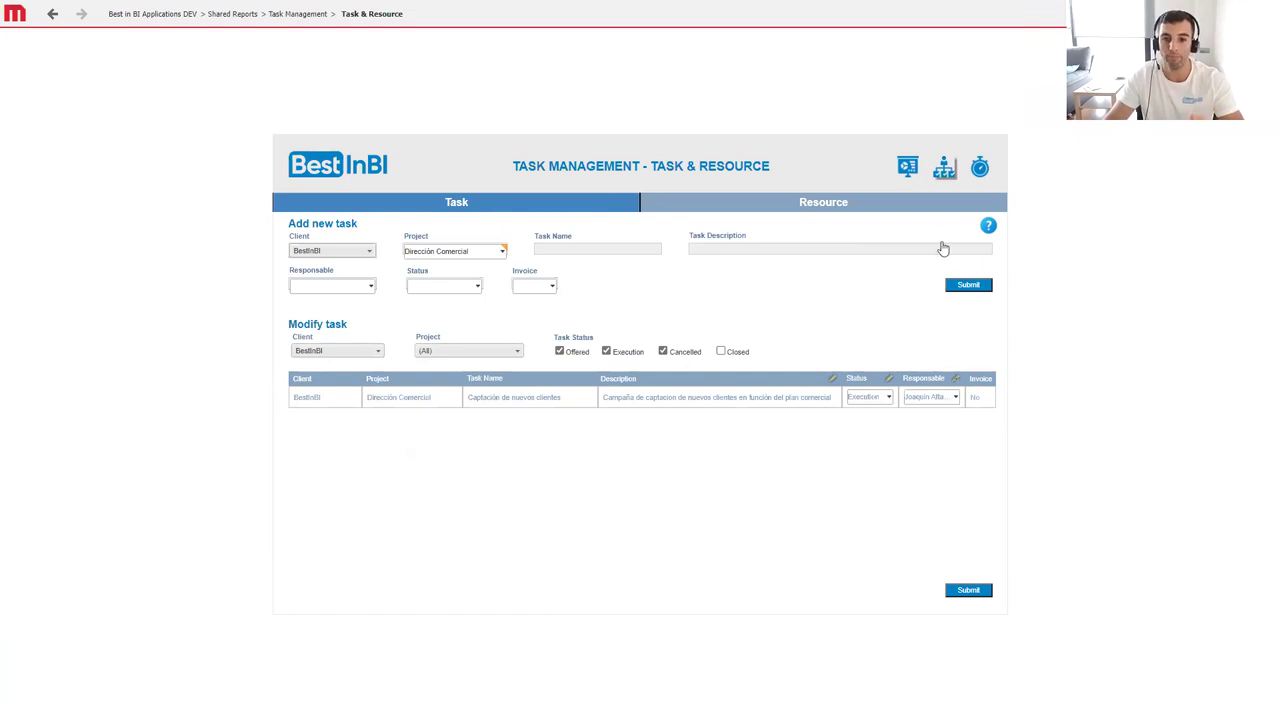
click(936, 210)
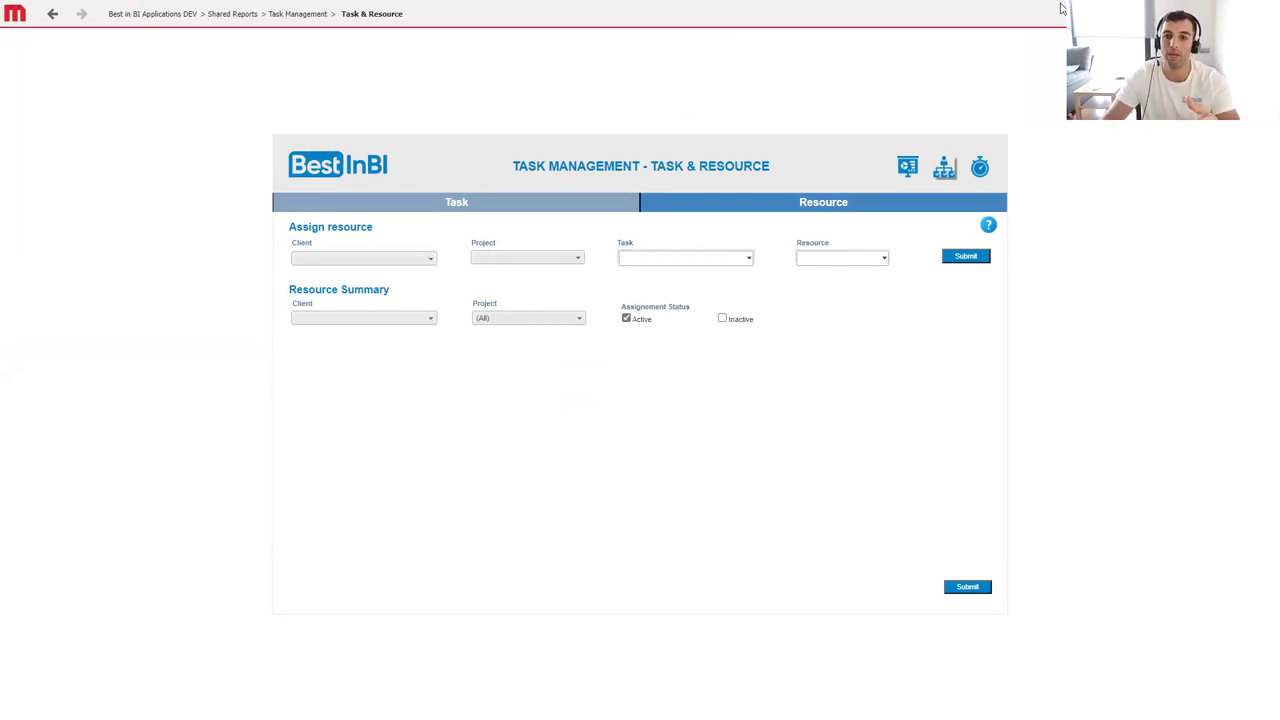
In the time dedication page, log and submit 6 hours on 27/09/2021 for the Captación de nuevos clientes task.
click(979, 170)
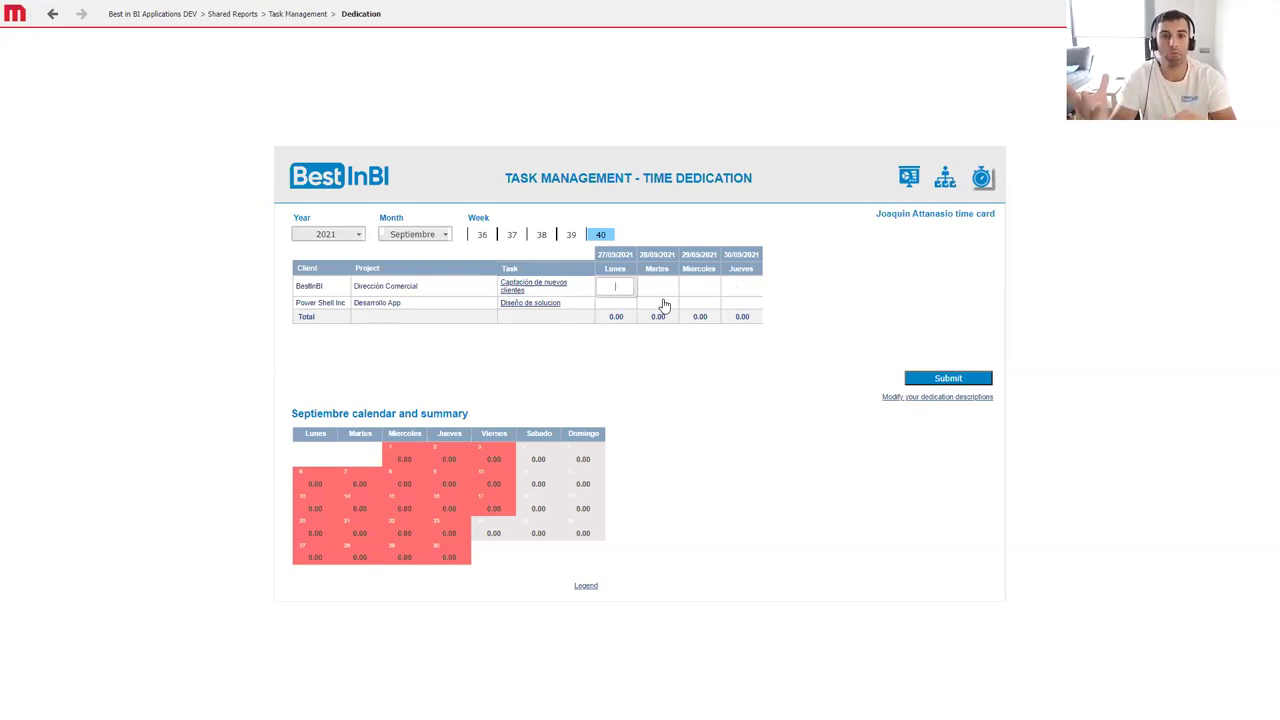
text(6)
click(583, 310)
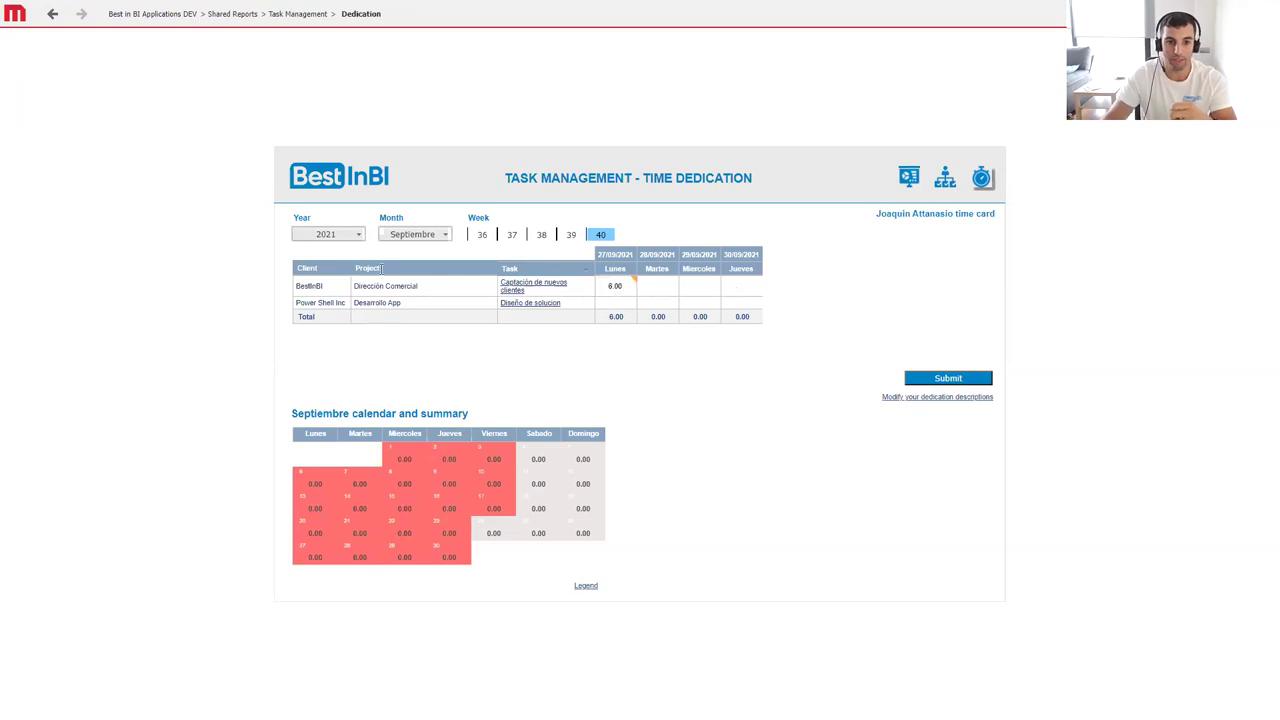
click(960, 382)
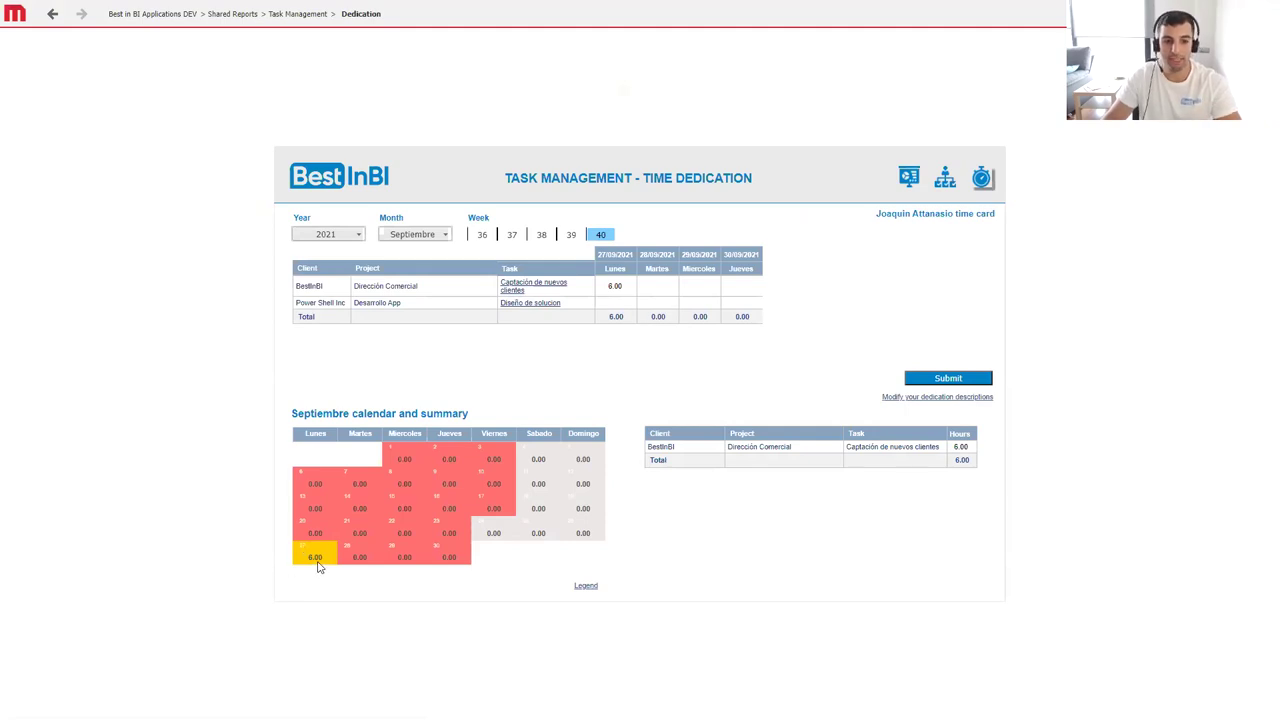
Log and submit 8 hours on 28/09/2021 for the Captación de nuevos clientes task.
click(658, 288)
text(8)
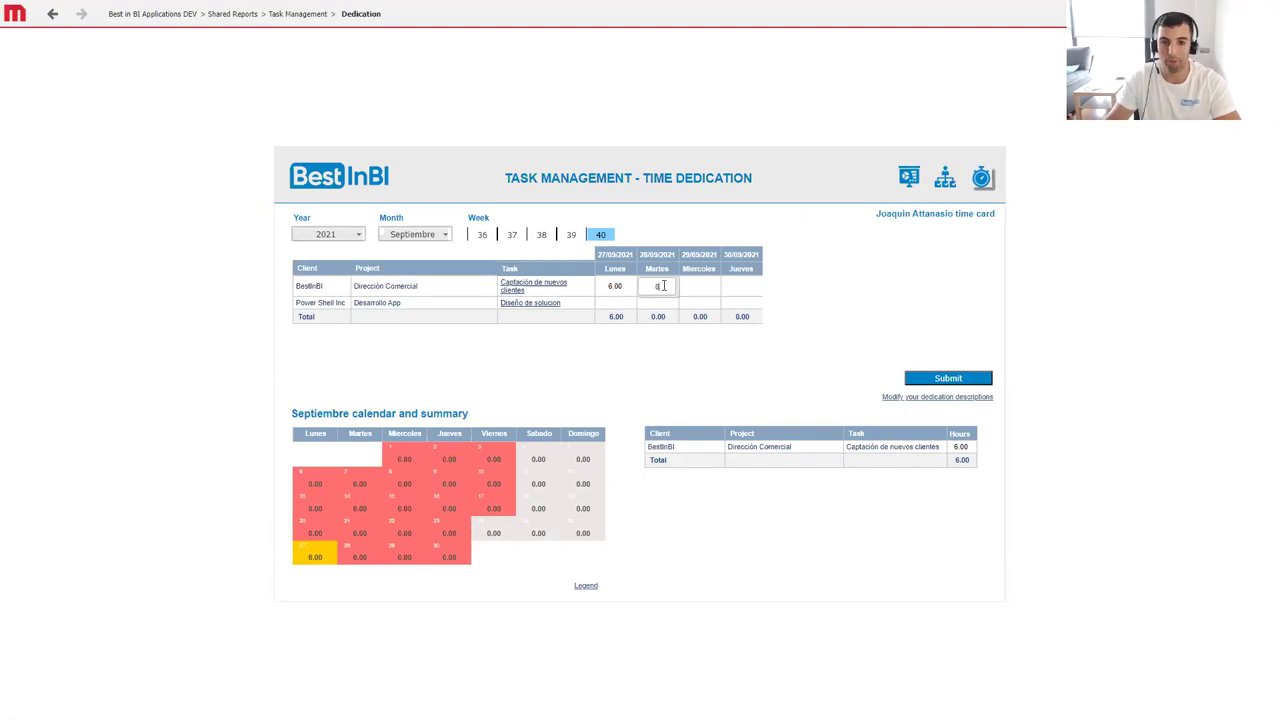
click(930, 378)
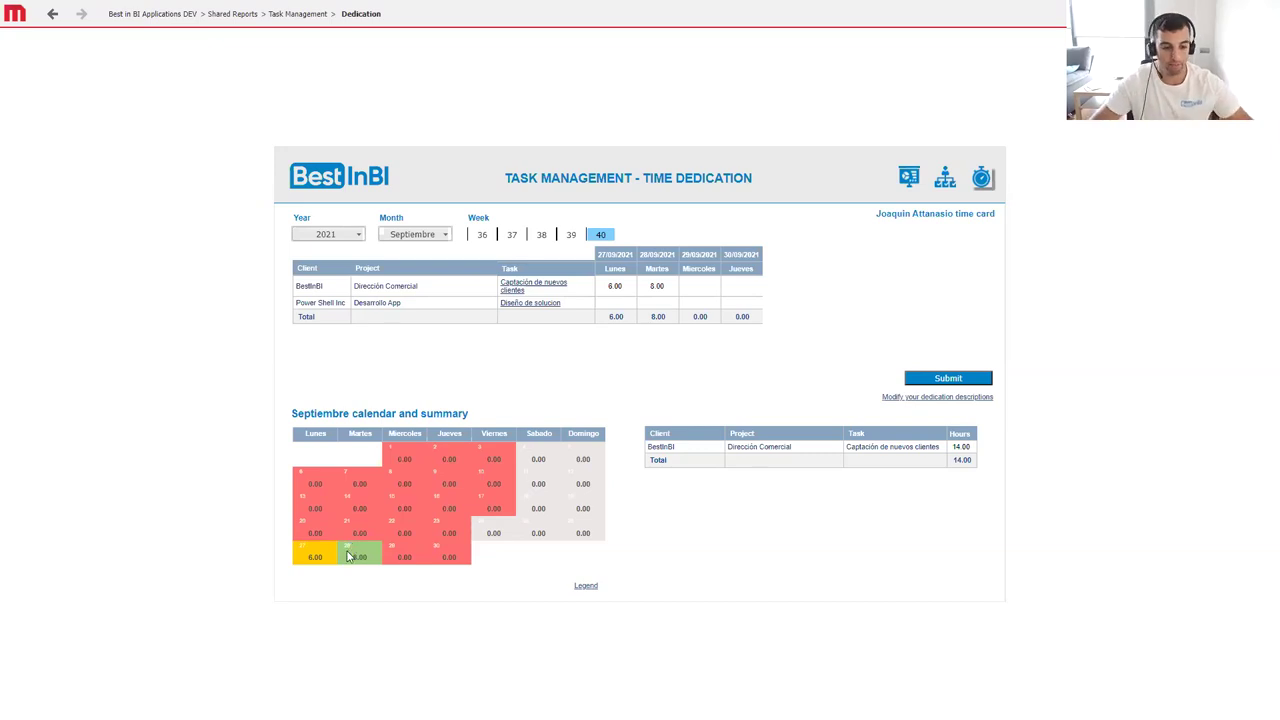
Submit a holiday request for 03/11/2021 and 04/11/2021 through the Portal Empresarial's Holiday Management, and return to the portal overview.
key(alt+Tab)
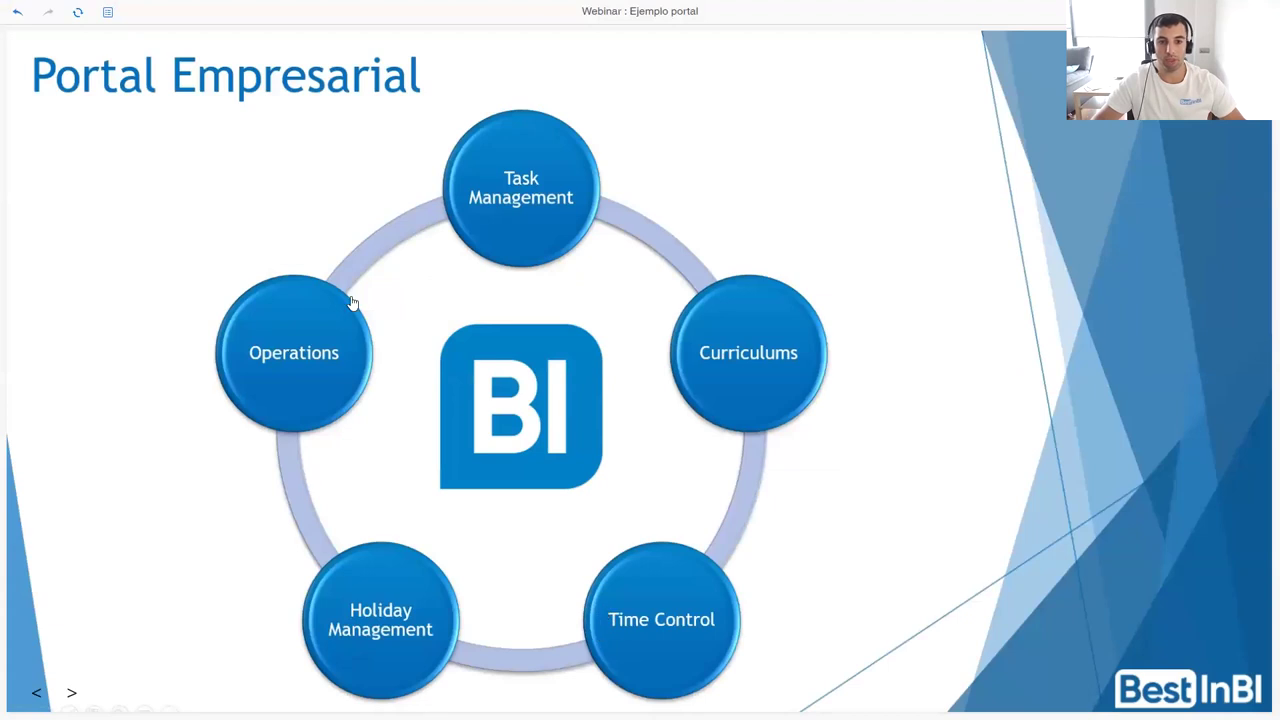
click(442, 619)
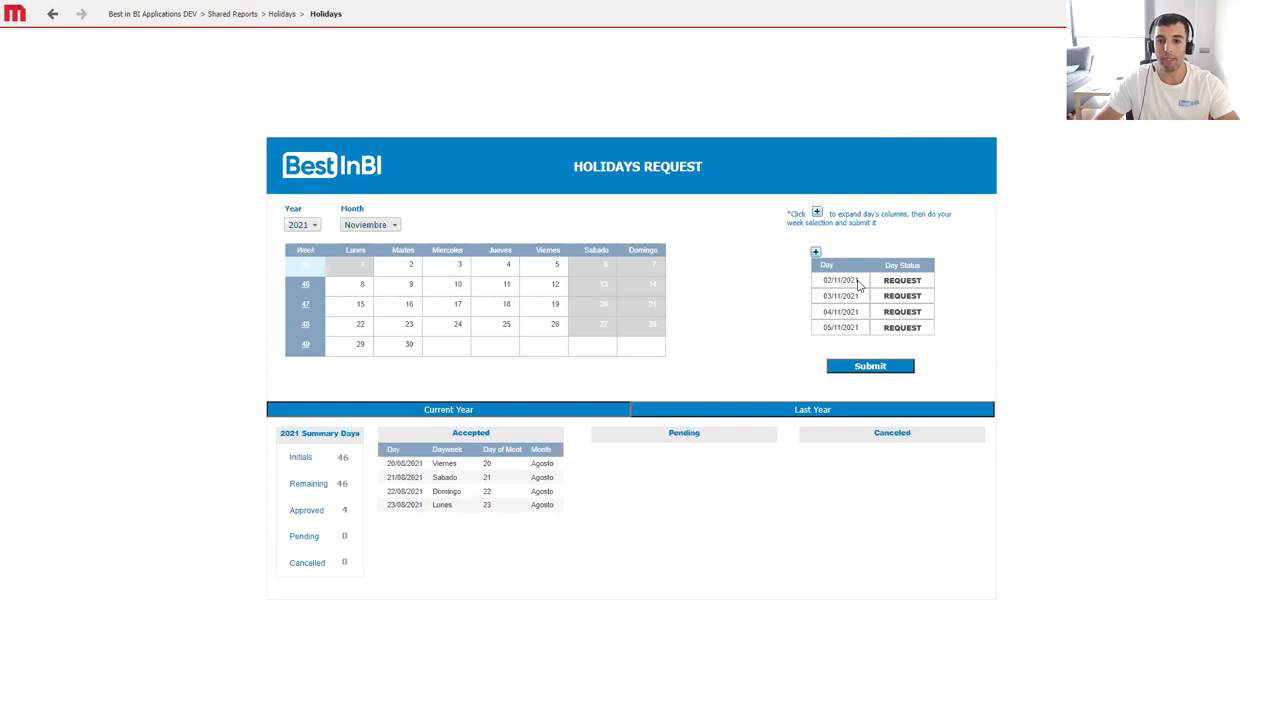
click(816, 254)
click(823, 296)
click(823, 312)
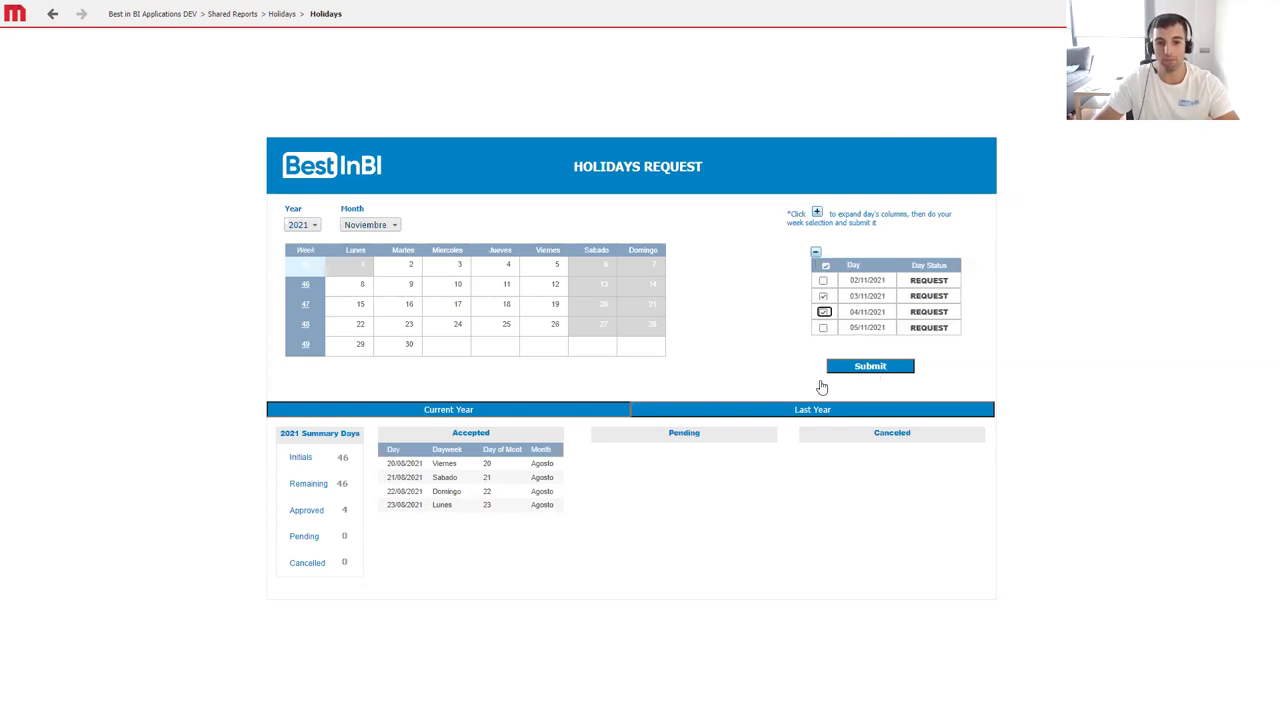
click(868, 367)
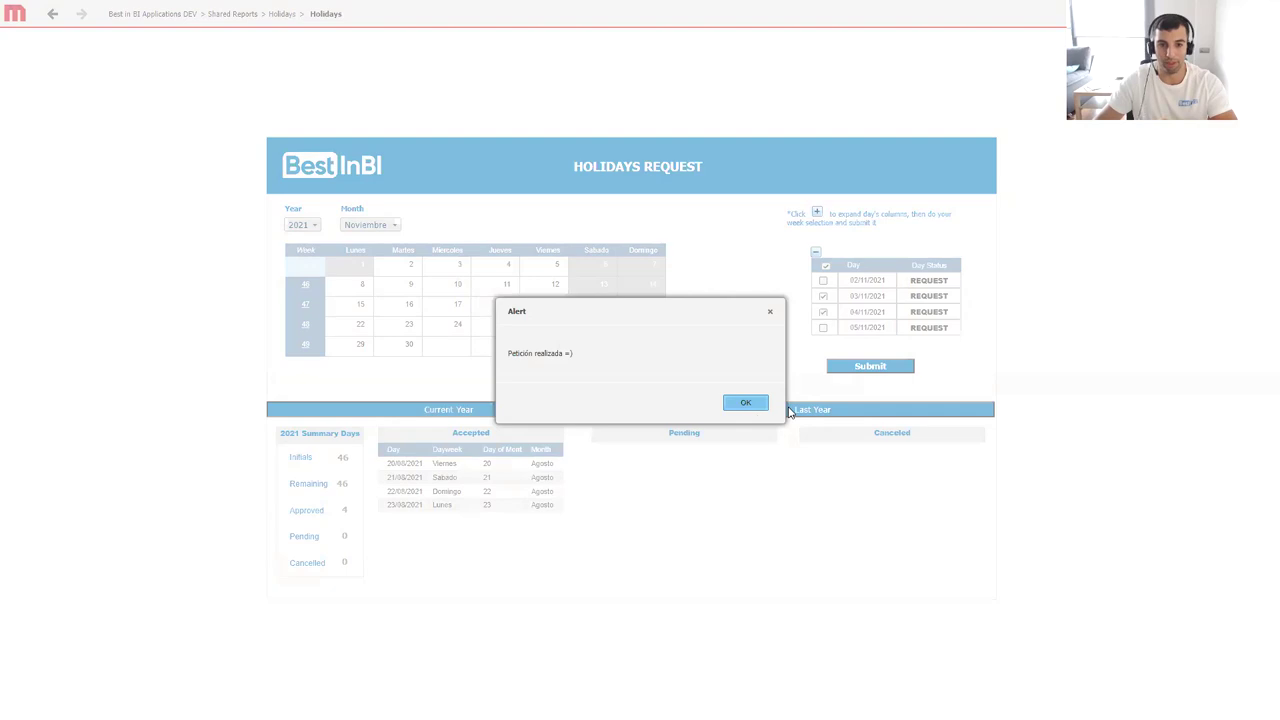
click(757, 404)
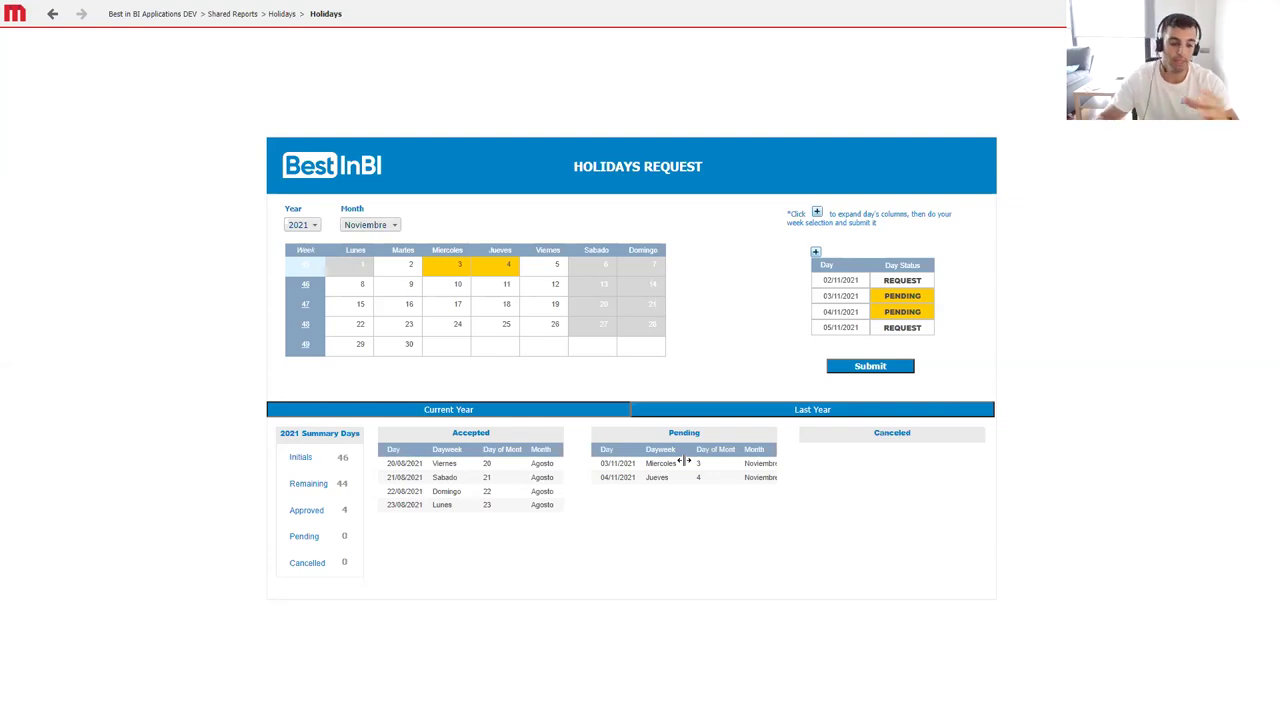
key(alt+Tab)
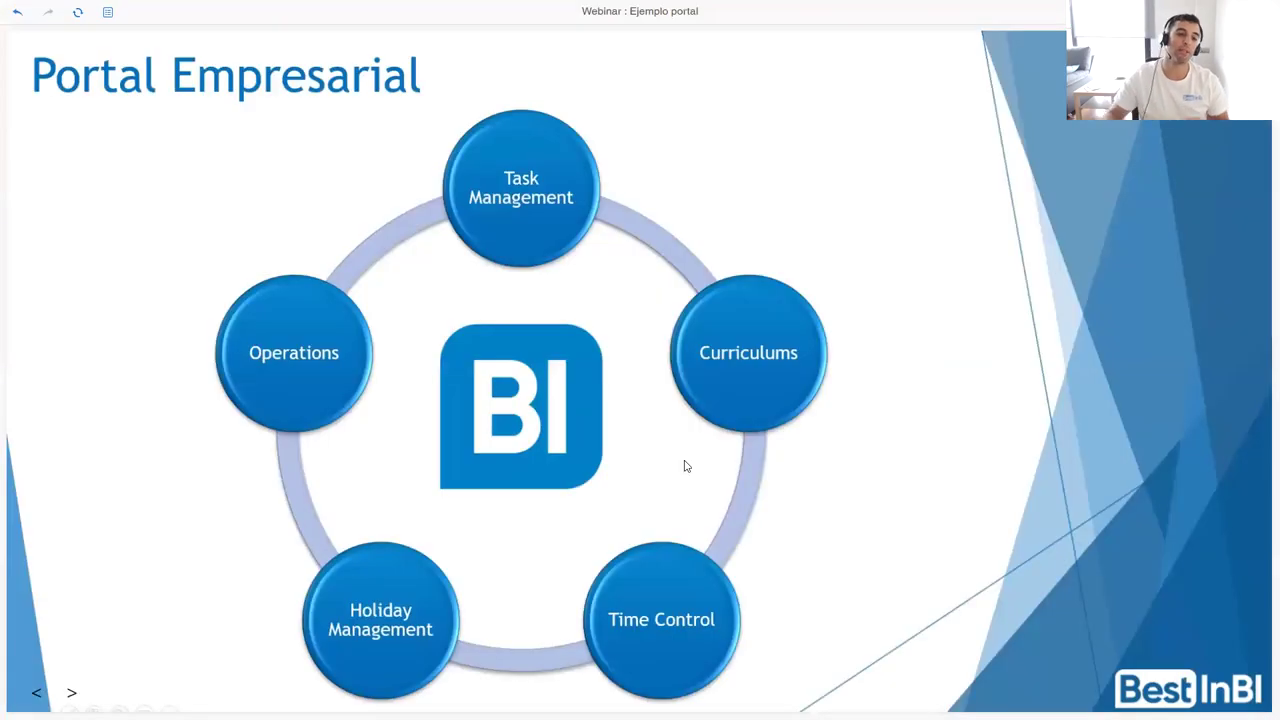